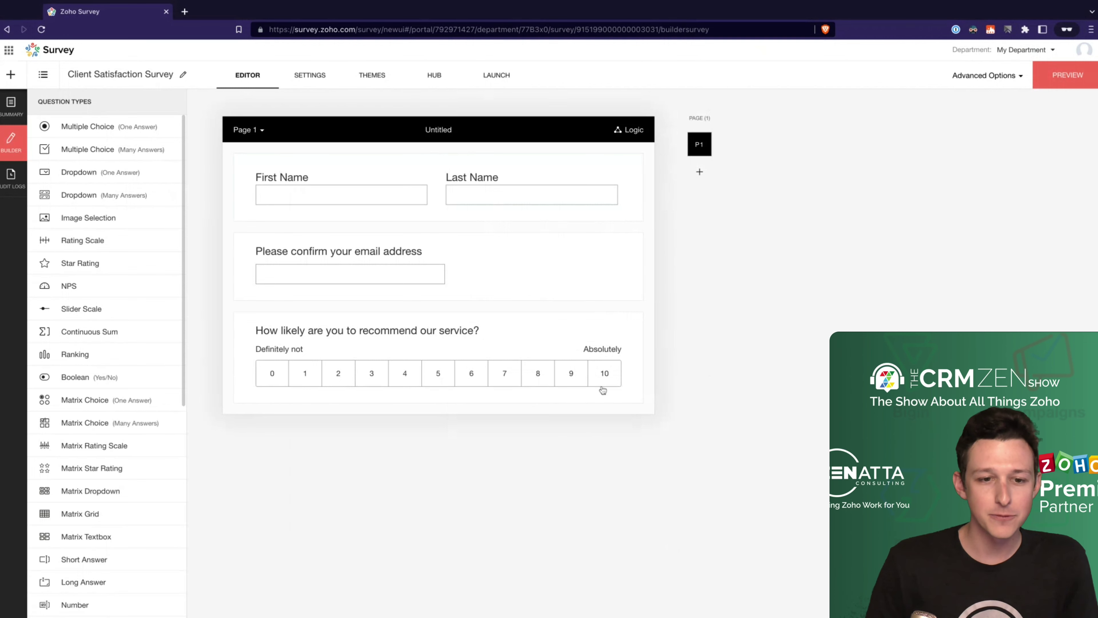
Step: Add an untitled Page 2 below Page 1, then switch back to Page 1
click(602, 348)
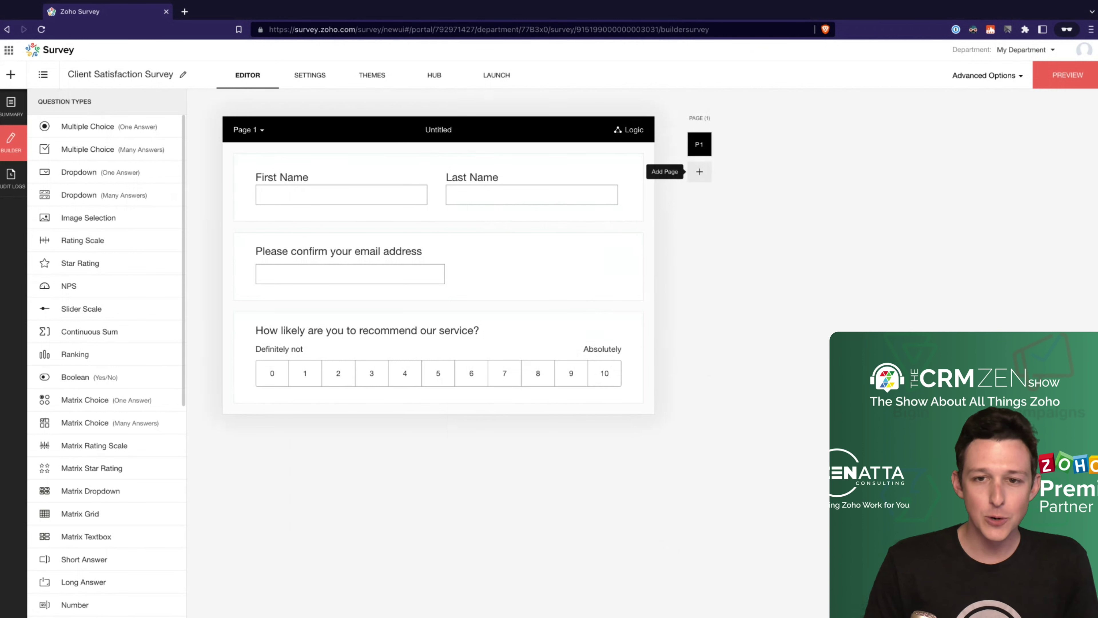
click(699, 171)
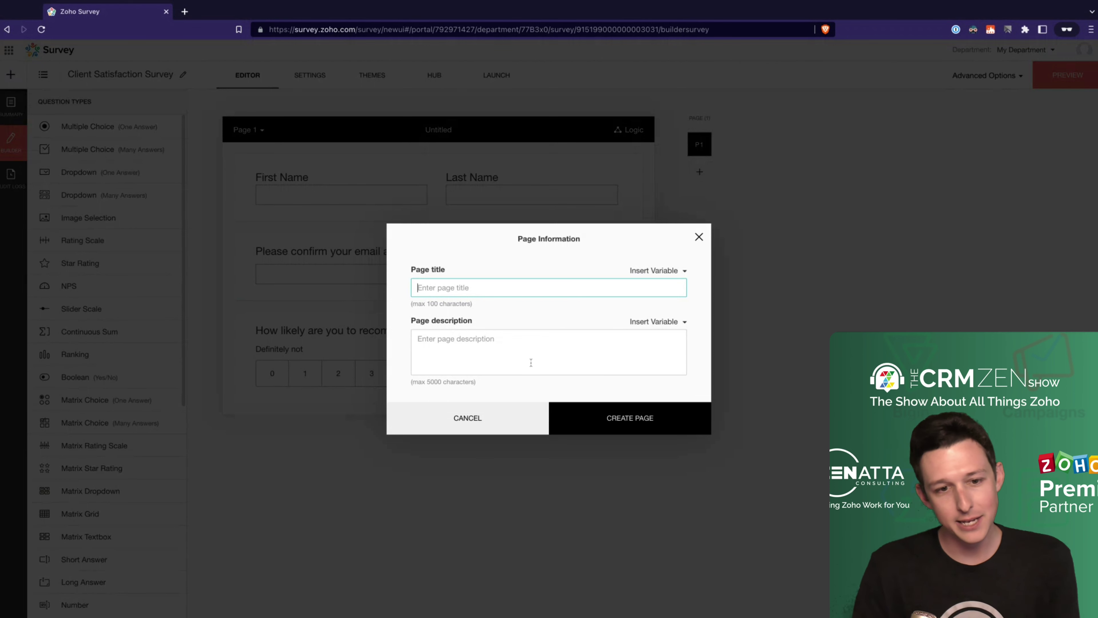
click(635, 422)
click(763, 355)
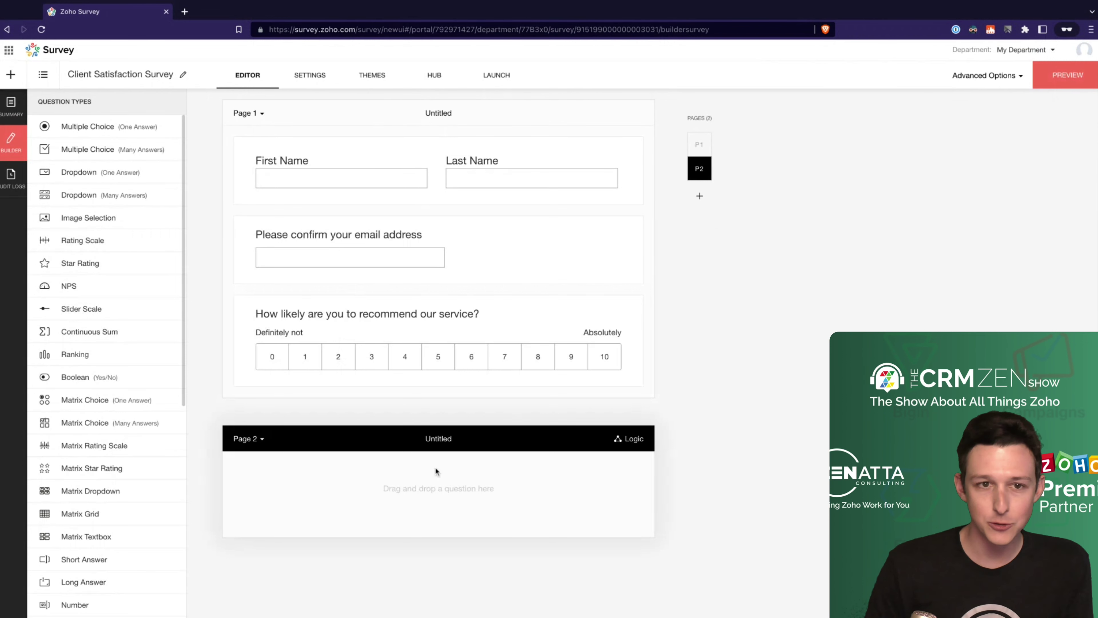
click(452, 414)
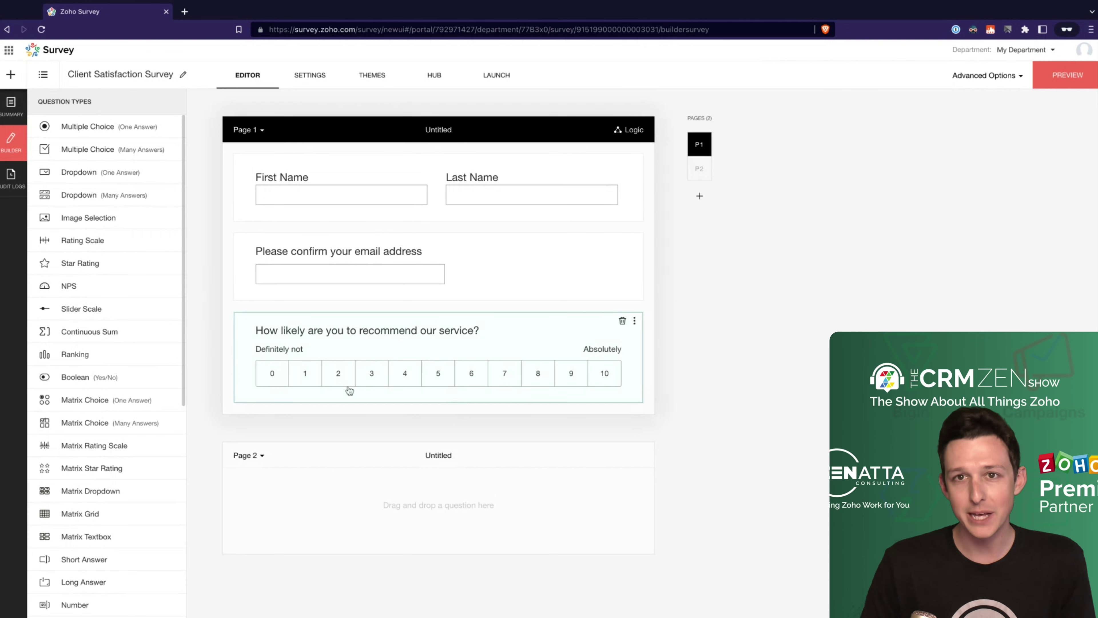
Step: Drag a Long Answer question from Question Types into Page 2's empty drop zone
click(414, 487)
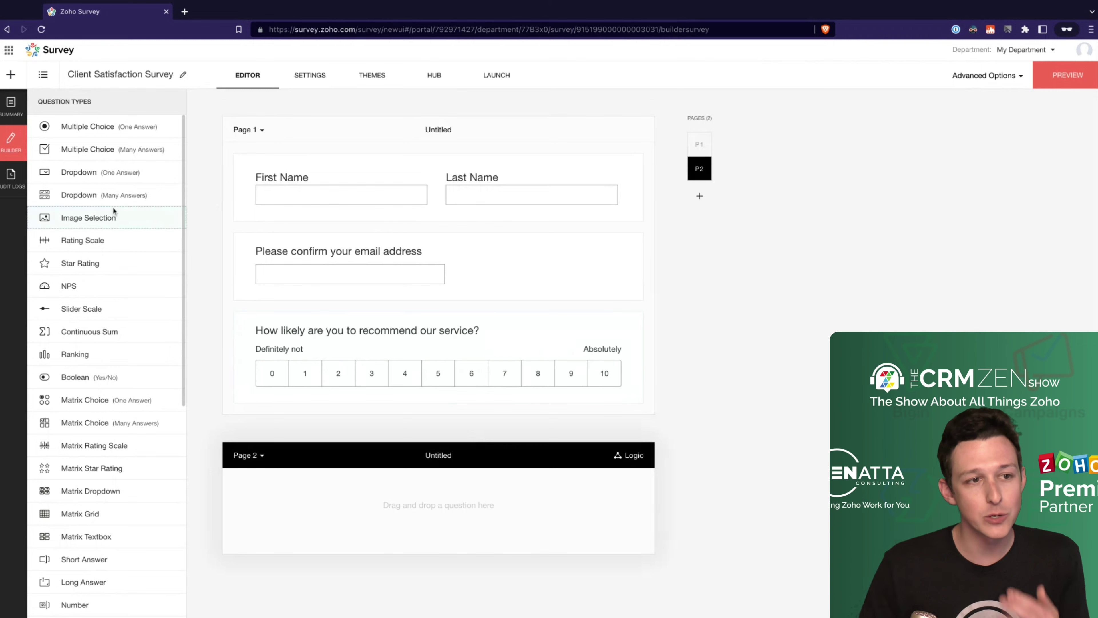
drag(114, 210, 129, 386)
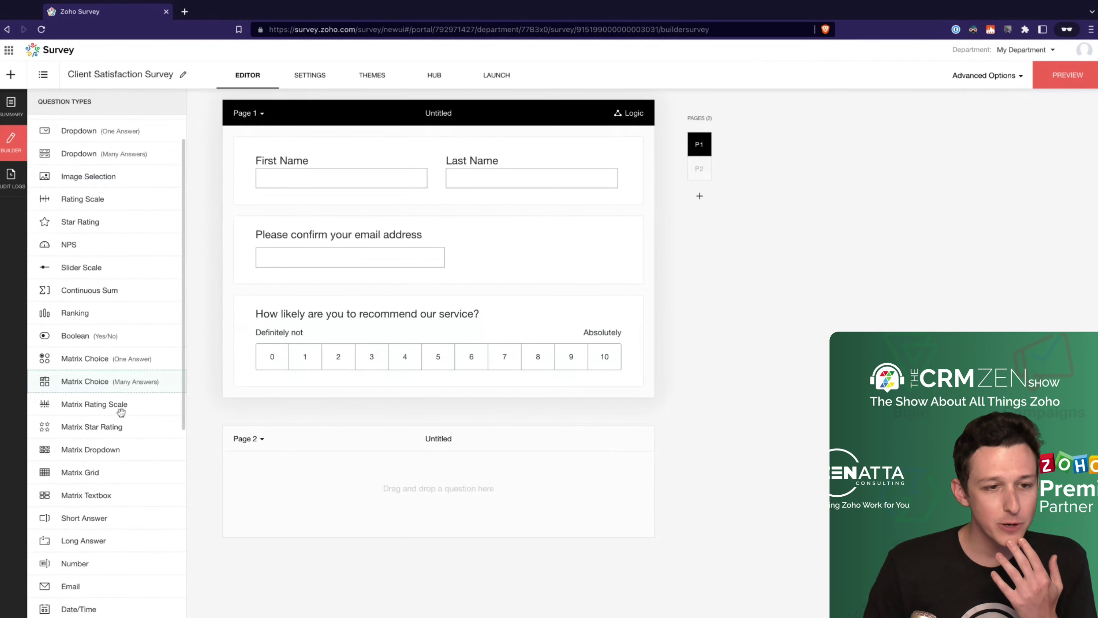
scroll(119, 411, down, 6)
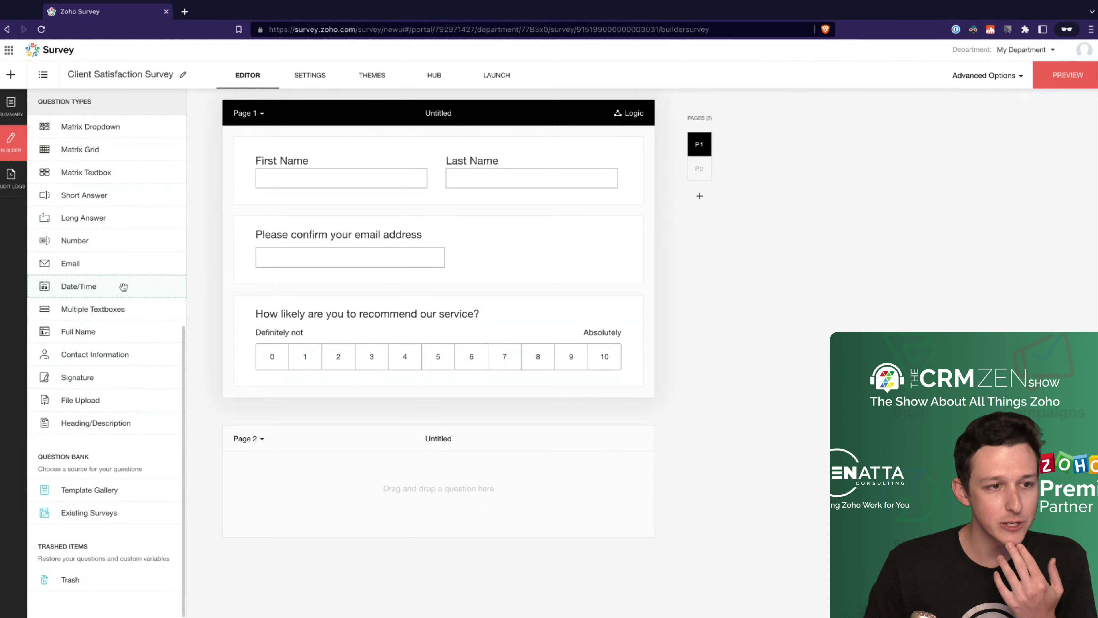
scroll(128, 229, up, 1)
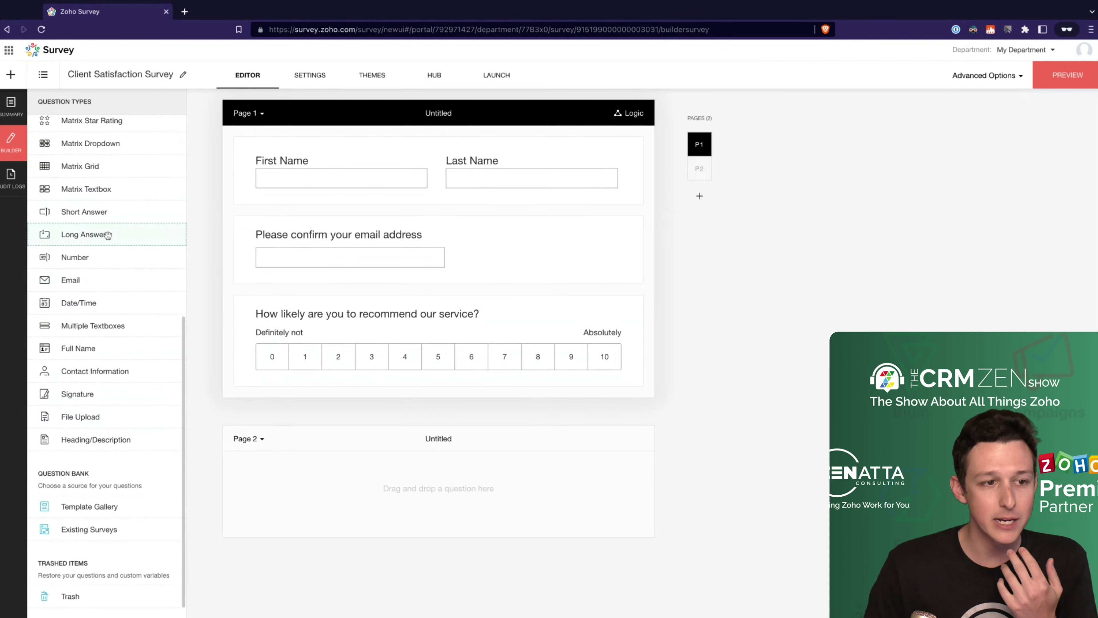
drag(107, 235, 413, 494)
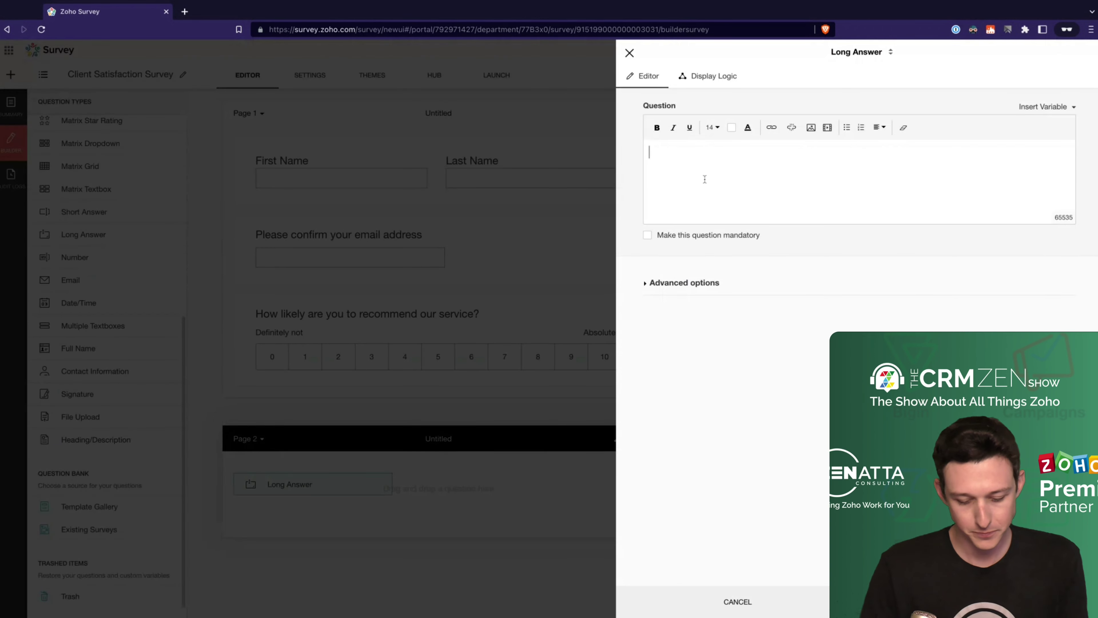
Step: Enter 'How could we improve our service?' as the Long Answer question and save it
text(How could we improve our )
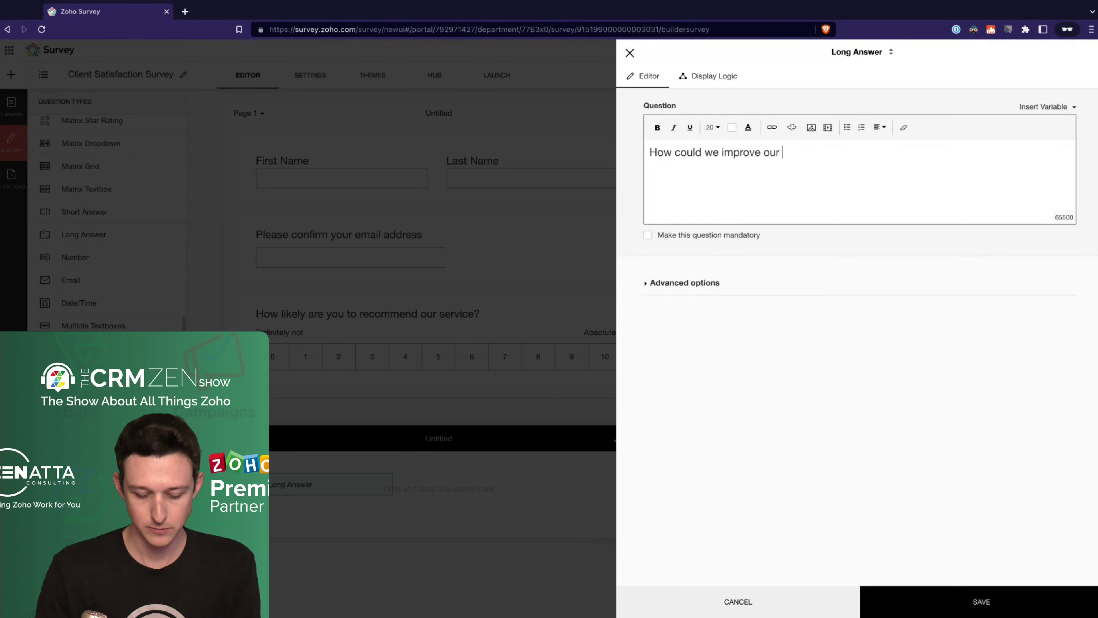
text(service?)
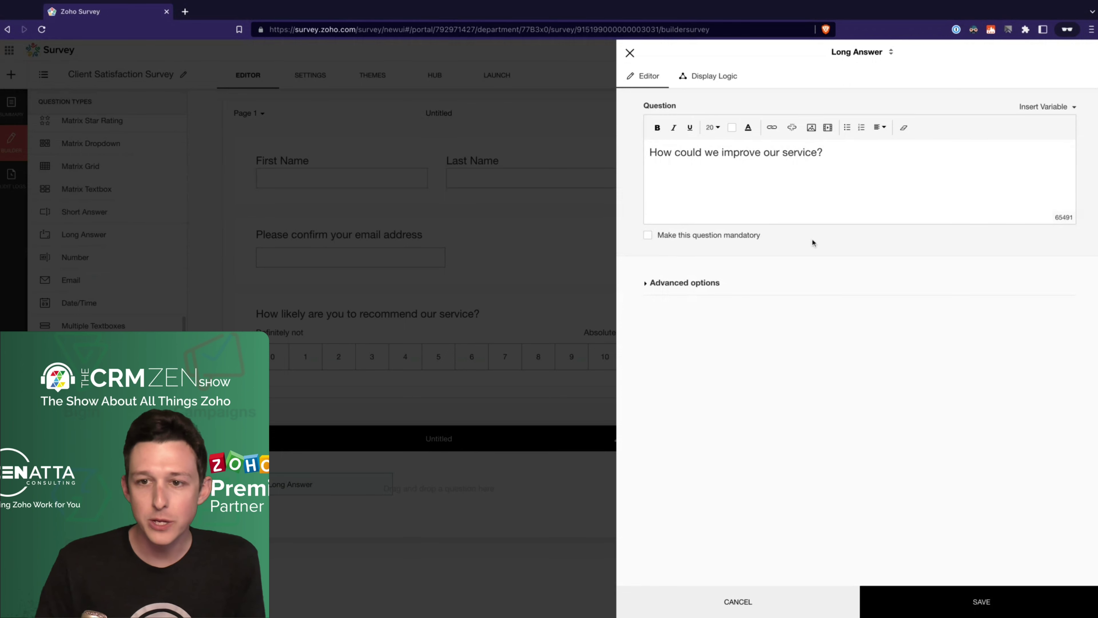
click(941, 607)
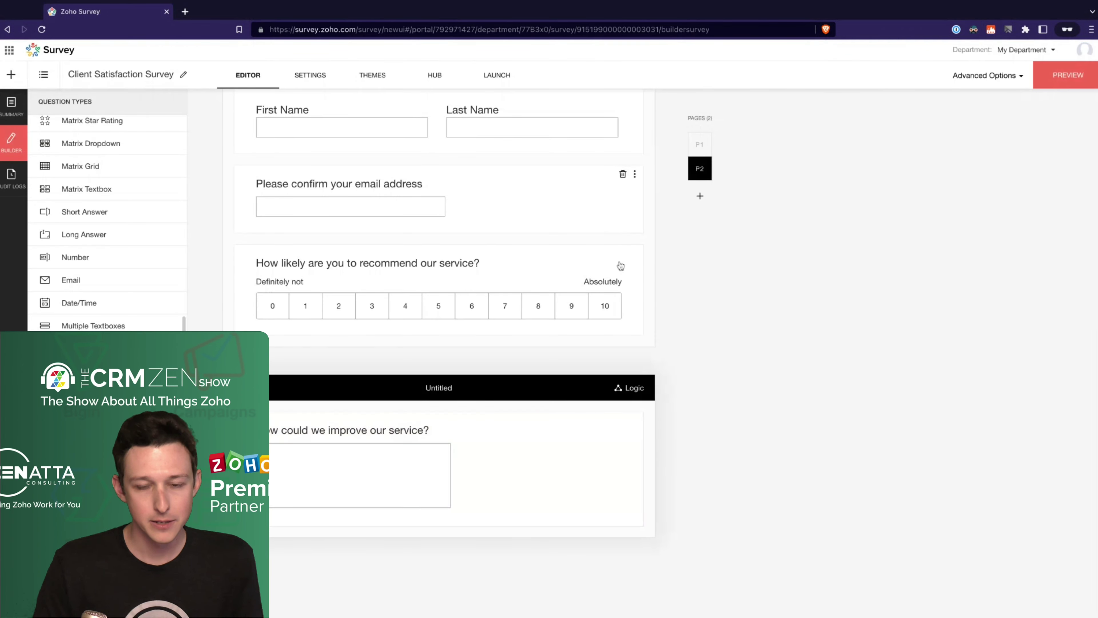
scroll(619, 181, up, 2)
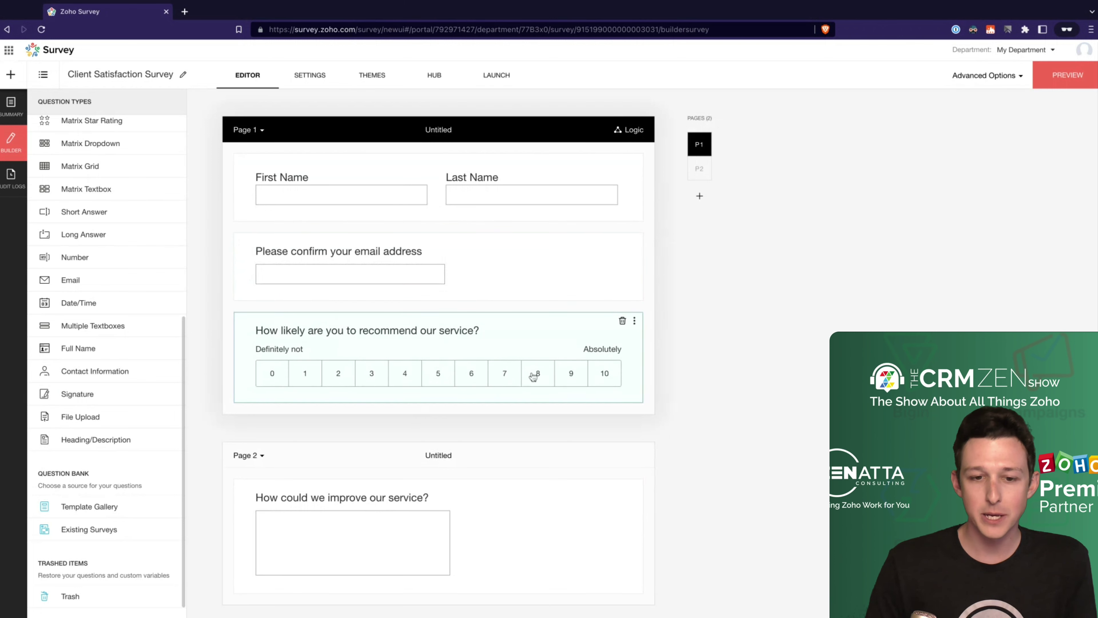
click(508, 347)
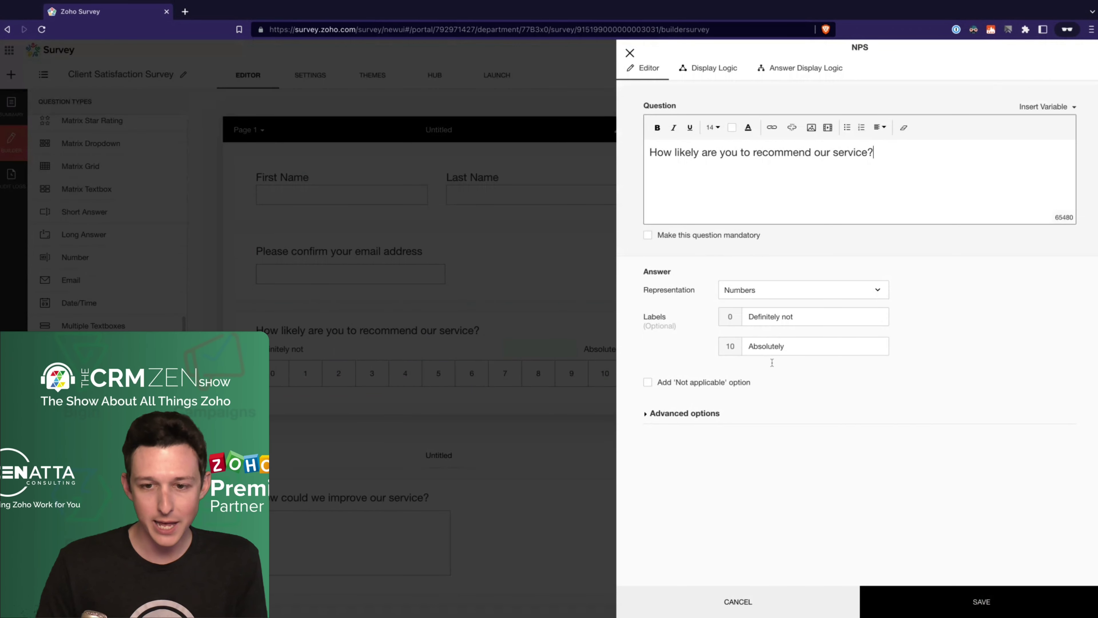
click(712, 68)
click(791, 69)
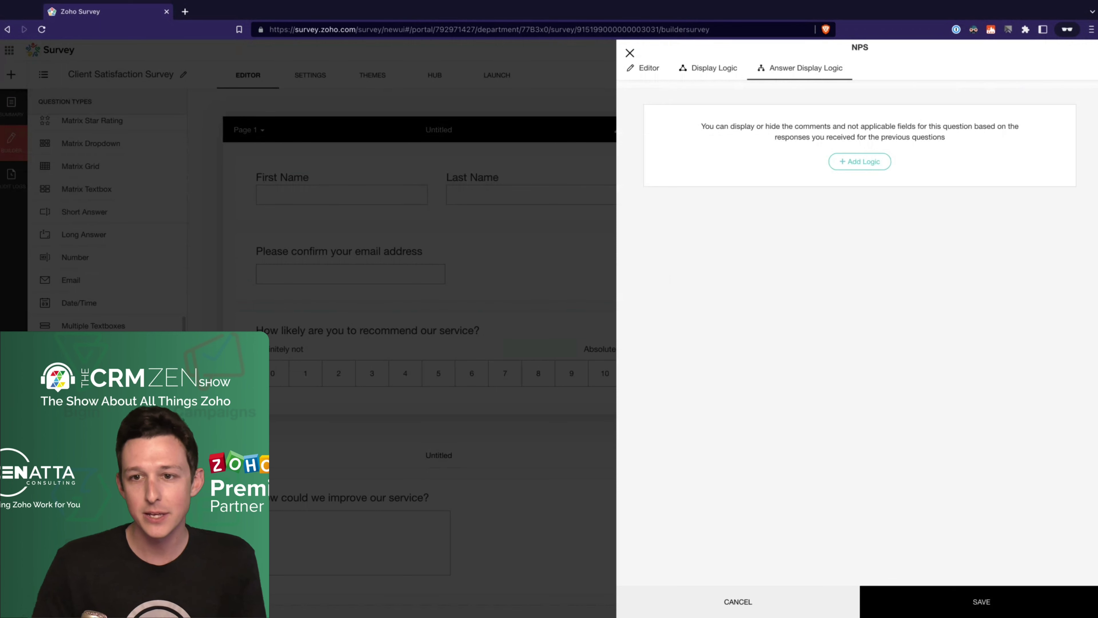
click(629, 53)
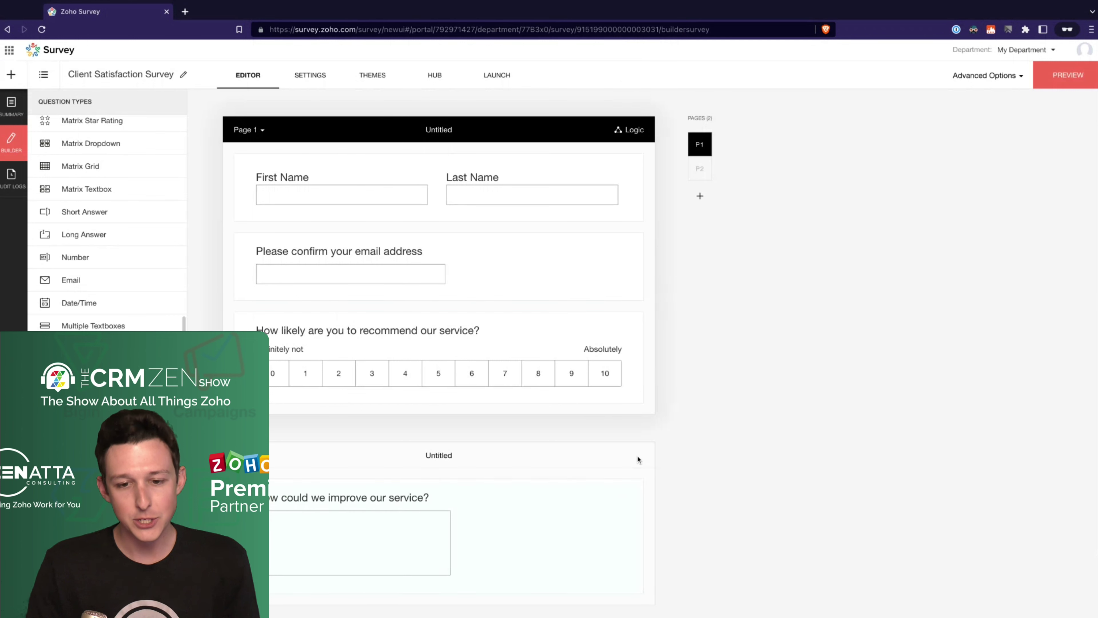
Step: Open Page Skip Logic and add a condition on the recommendation question
click(576, 456)
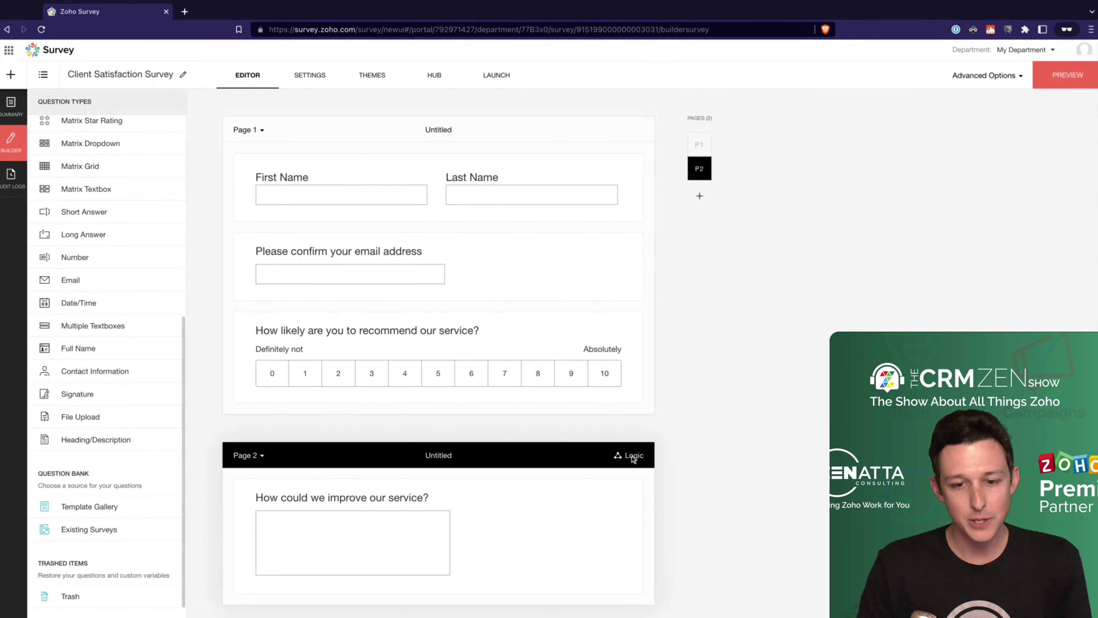
mouse_move(619, 458)
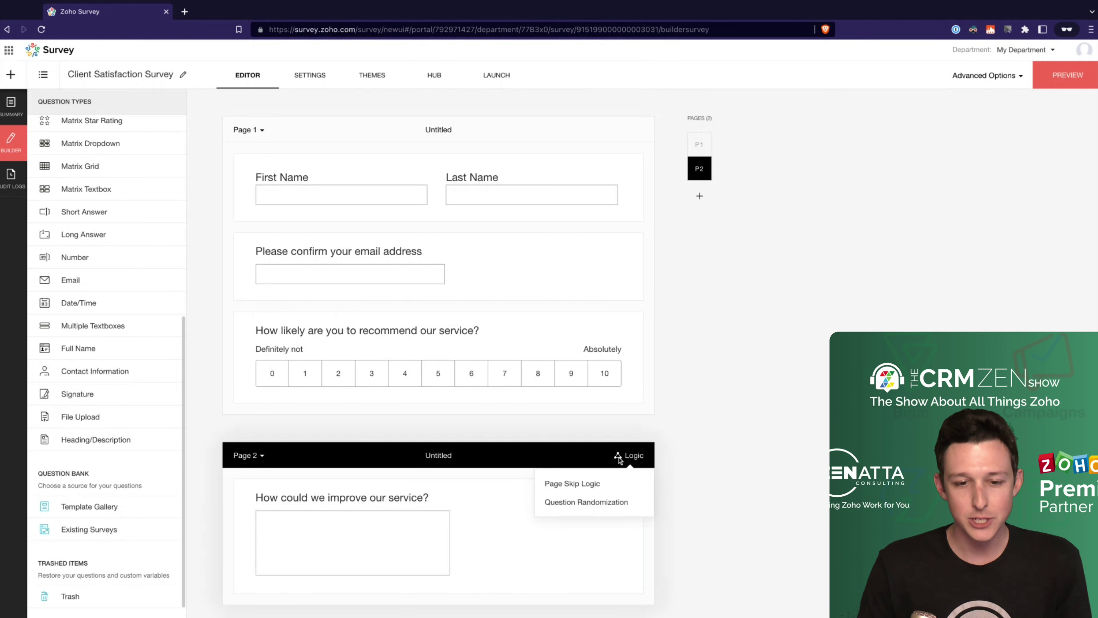
click(597, 486)
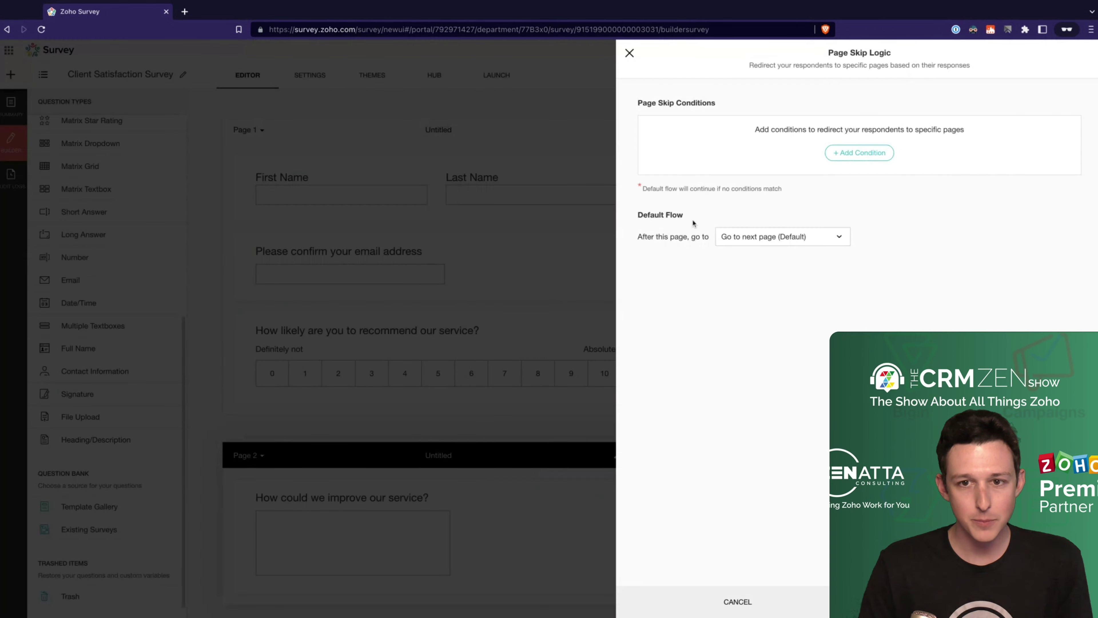
click(757, 240)
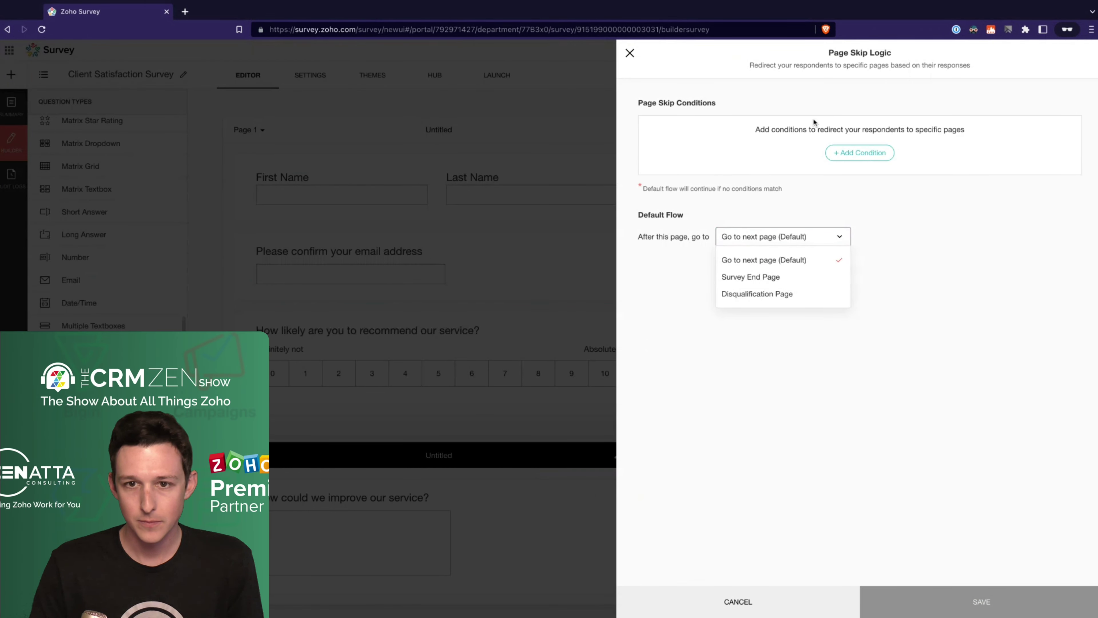
click(843, 154)
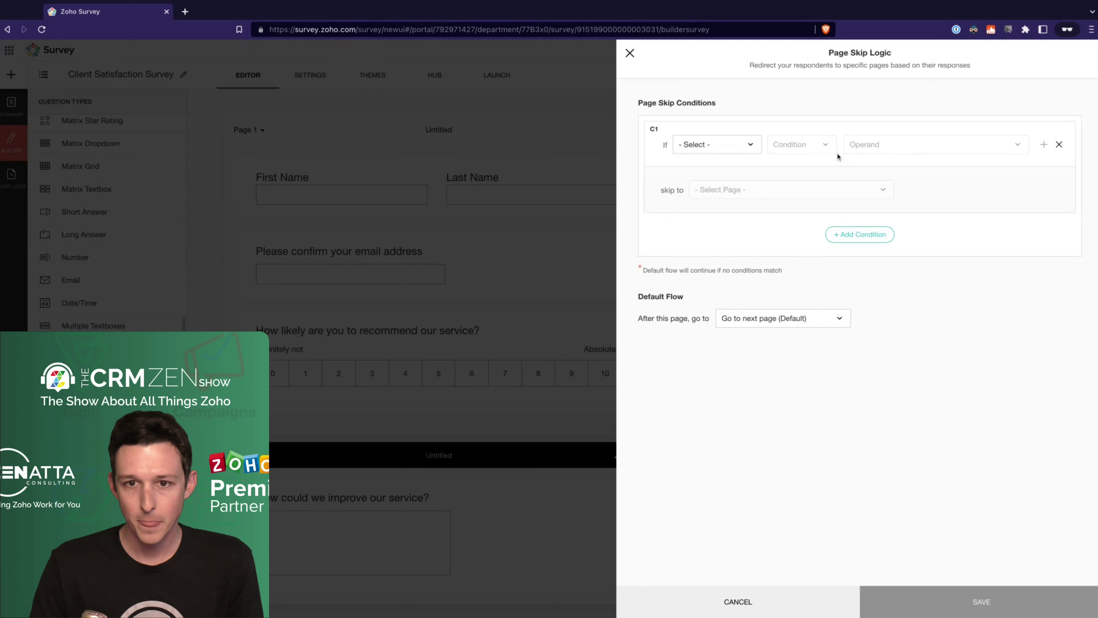
click(729, 144)
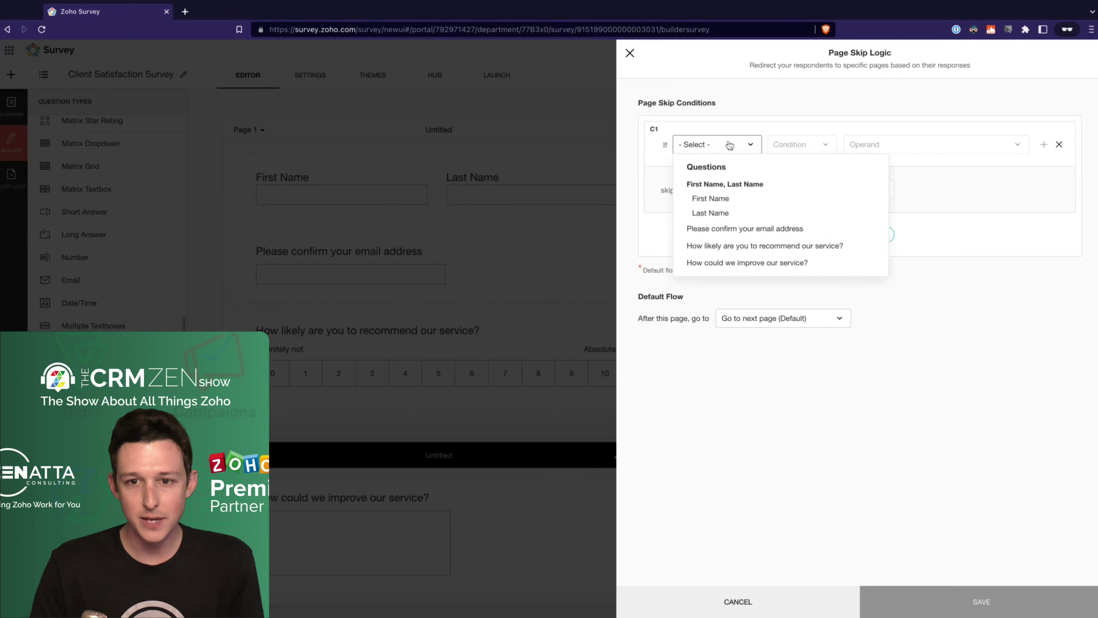
click(730, 246)
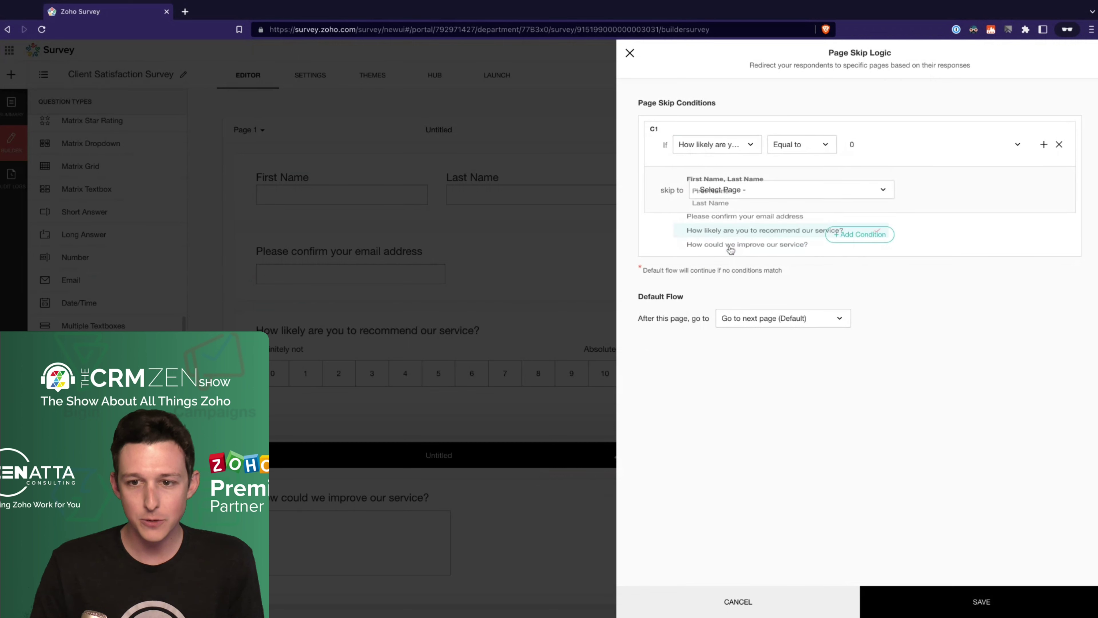
Step: Set the rule to Less than 7, skipping to the Survey End Page, and save
click(819, 146)
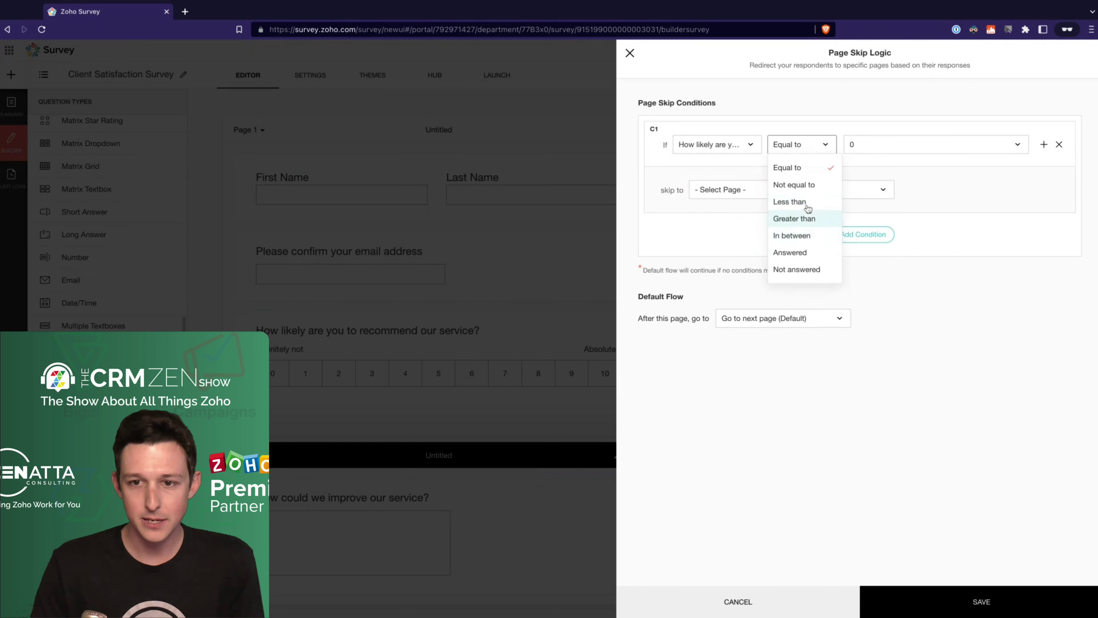
click(806, 203)
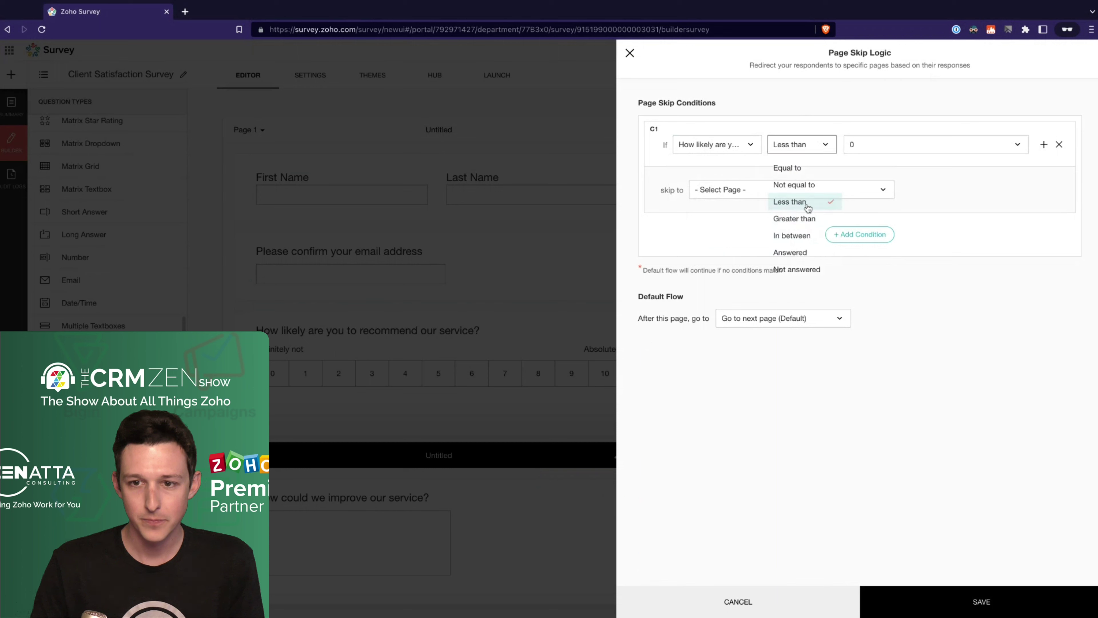
click(890, 151)
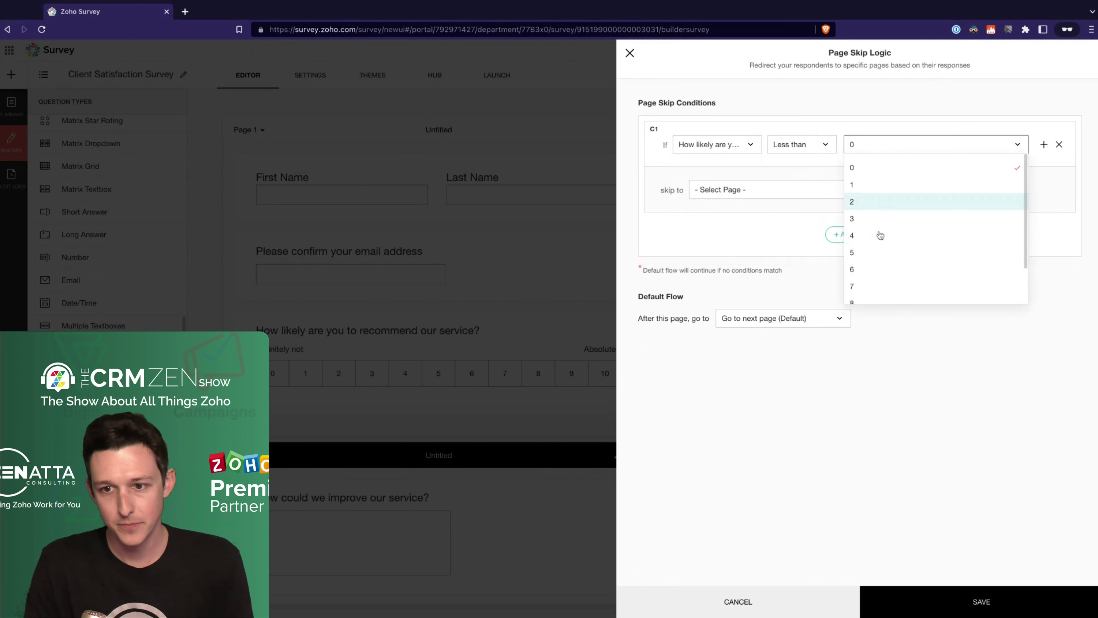
click(866, 288)
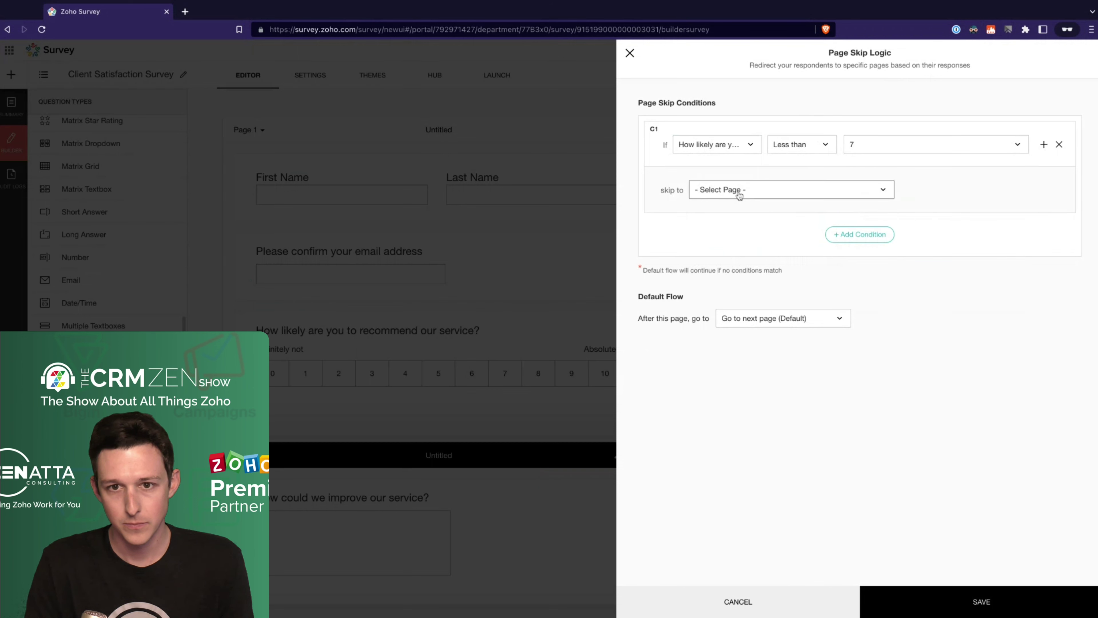
click(740, 196)
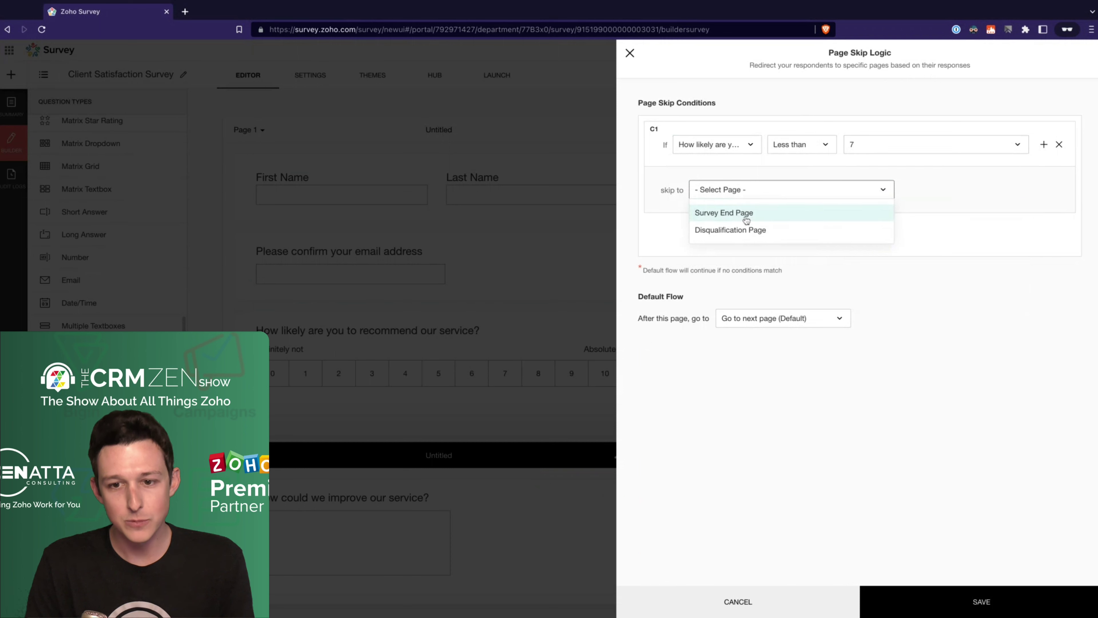
click(747, 216)
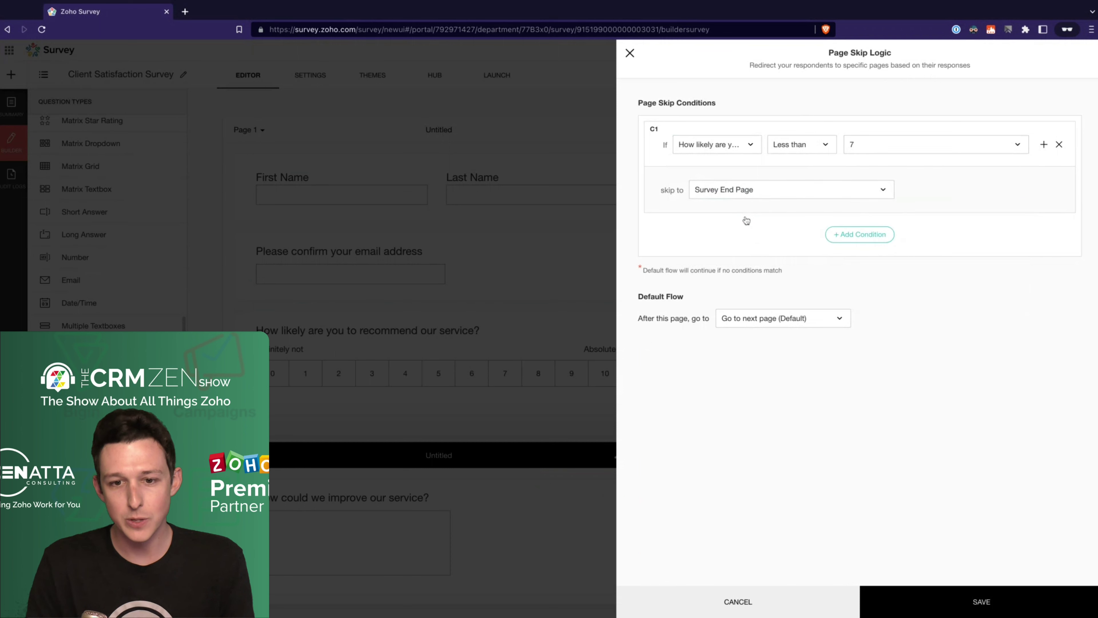
click(954, 604)
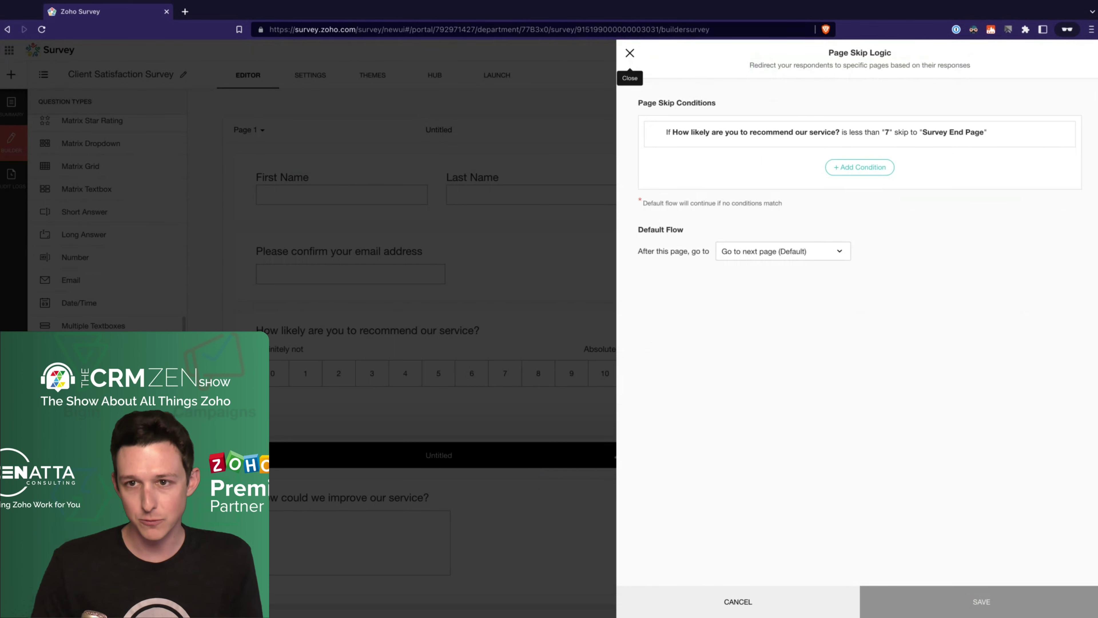
Step: Close the skip logic panel and select the email confirmation question on Page 1
click(630, 52)
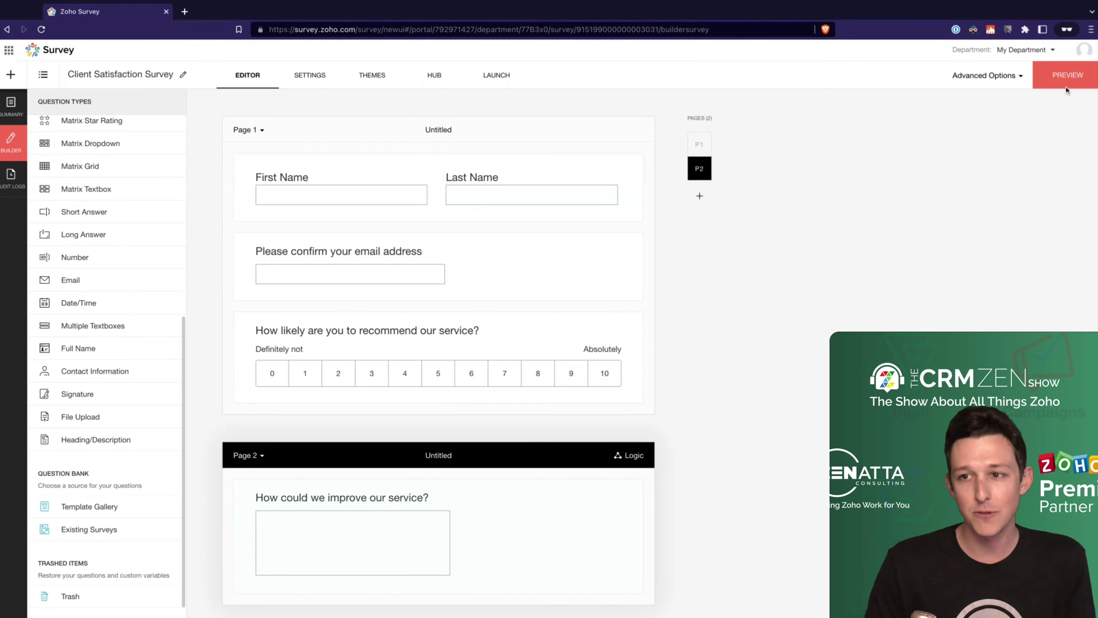
click(621, 245)
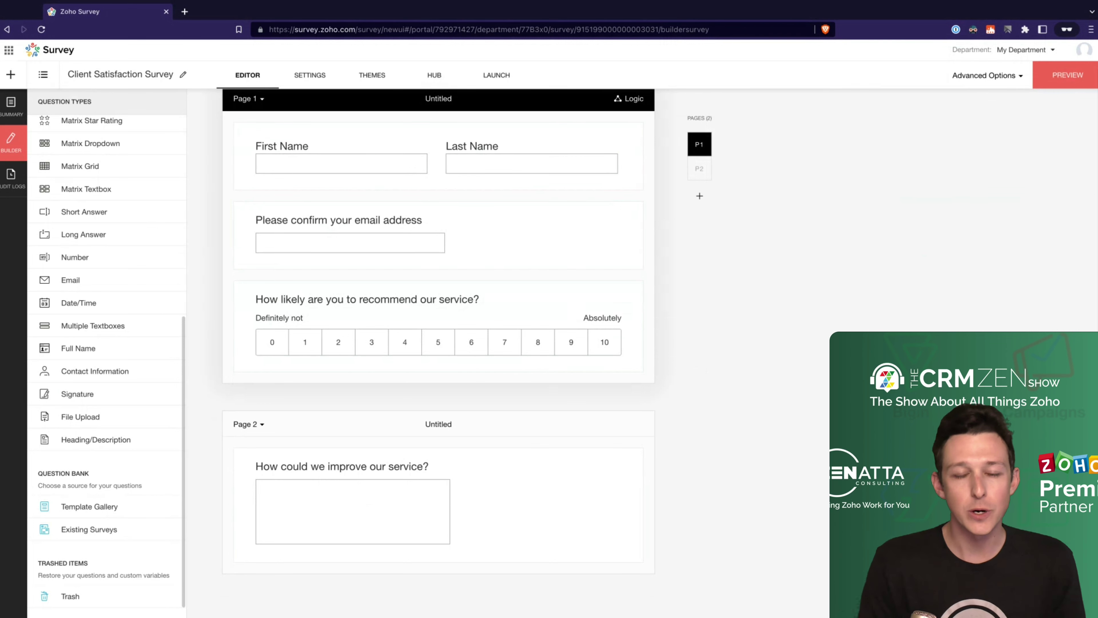
Step: Browse the Hub's Integrations, then view Triggers: Trigger Emails, Trigger Function and Webhook
click(434, 75)
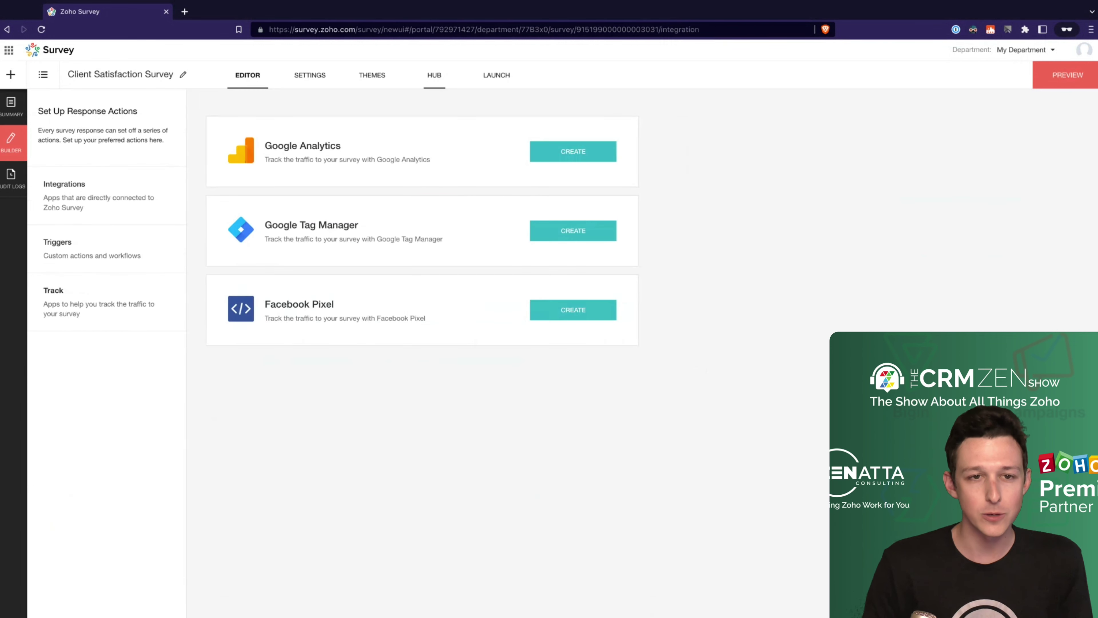
click(98, 201)
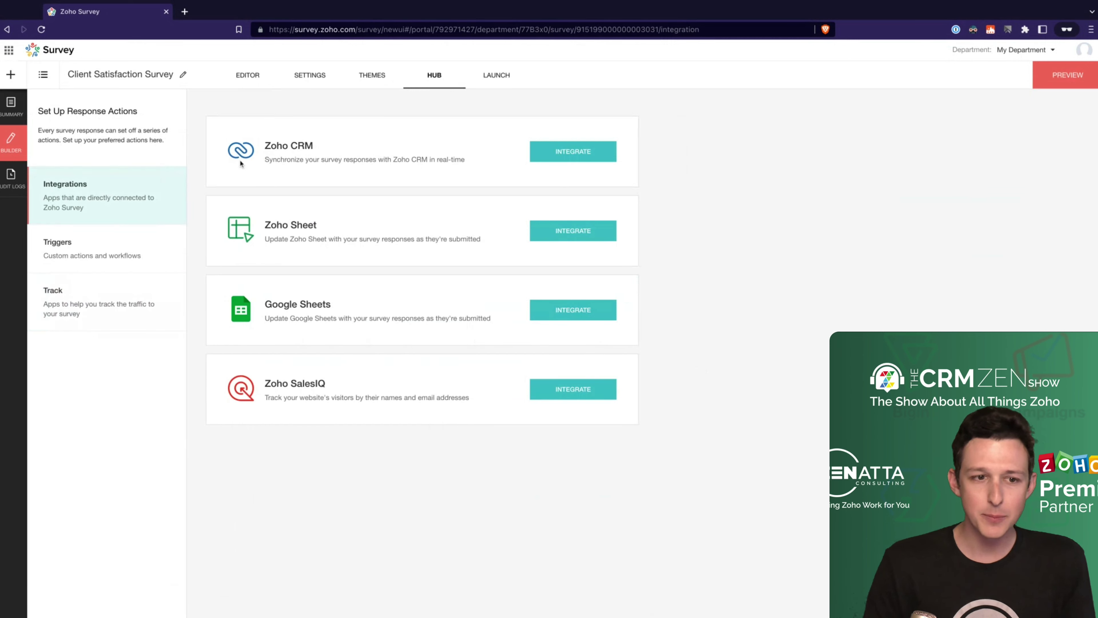
click(136, 250)
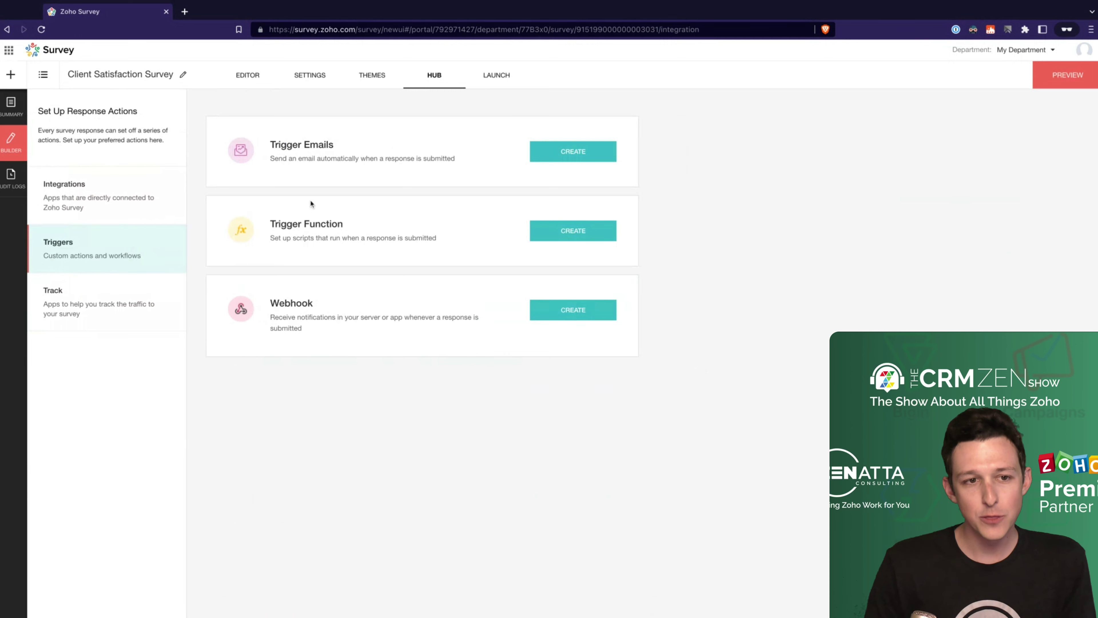
Step: Create a new email trigger and add a condition on the recommendation question
click(593, 155)
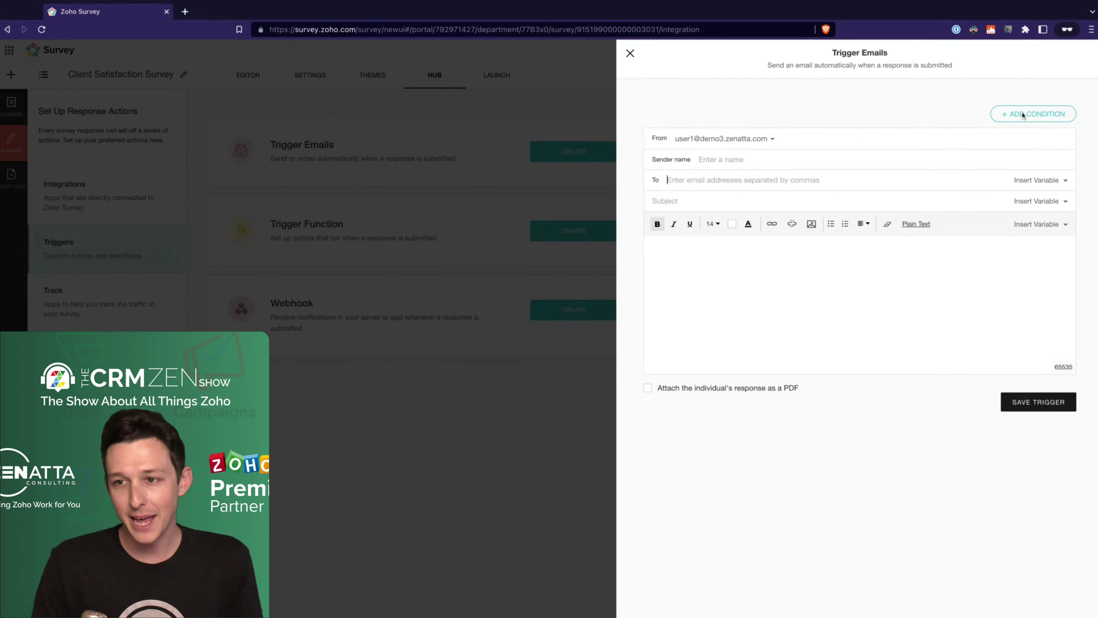
click(1023, 115)
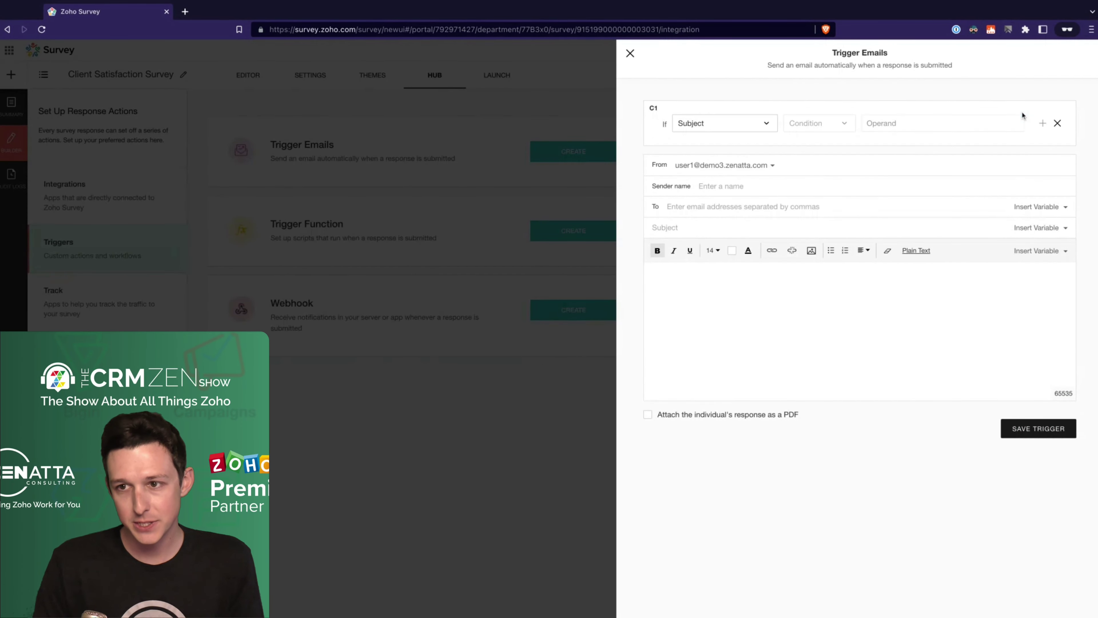
click(764, 125)
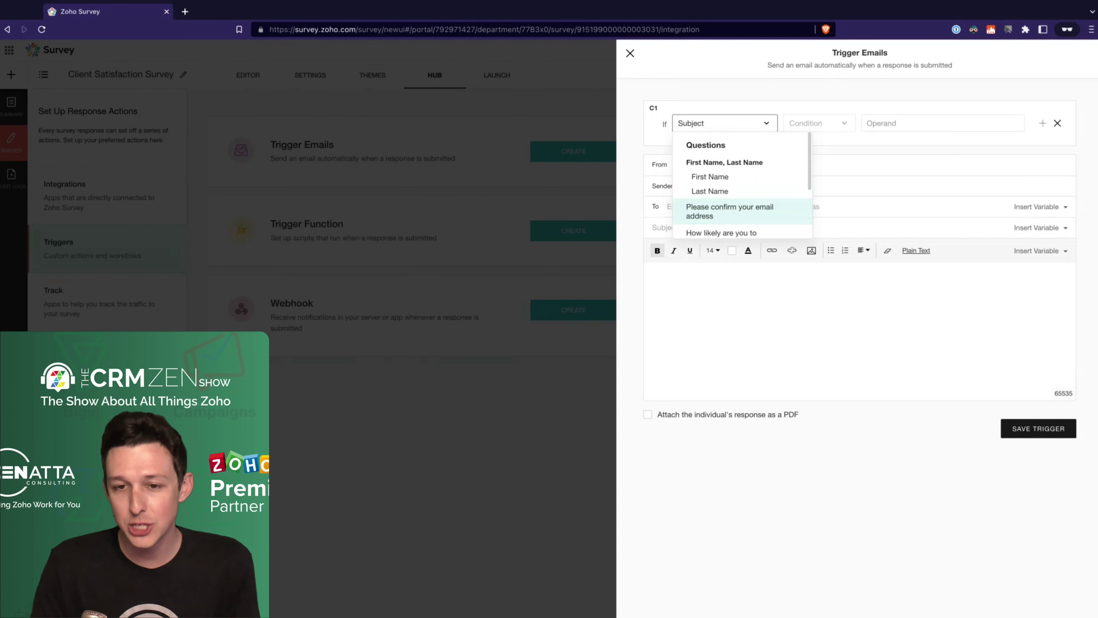
scroll(742, 186, down, 2)
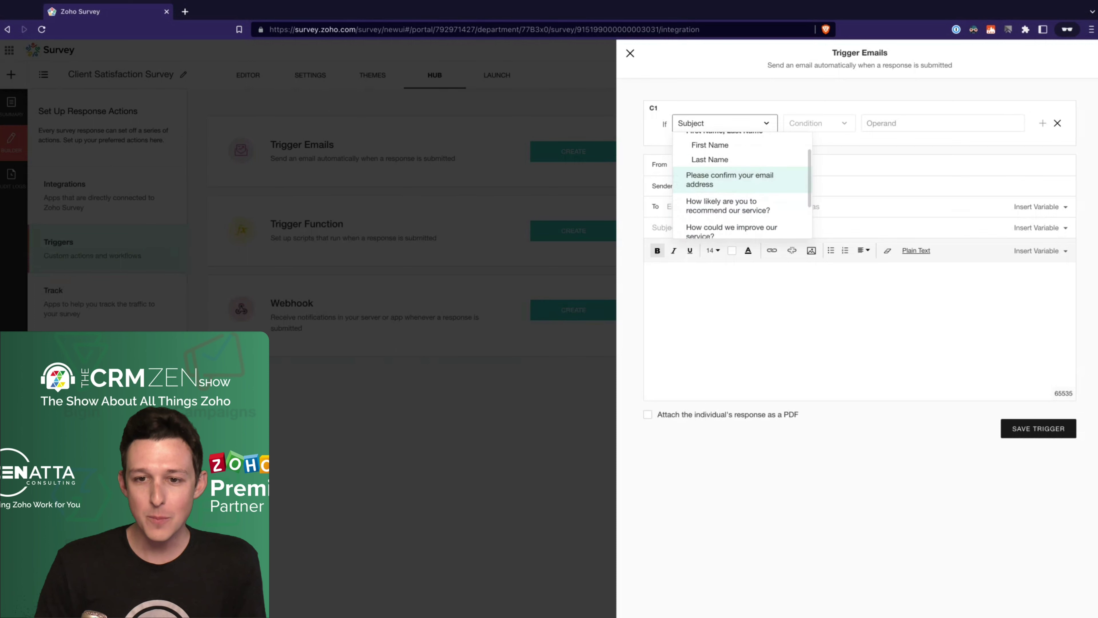
scroll(748, 199, down, 1)
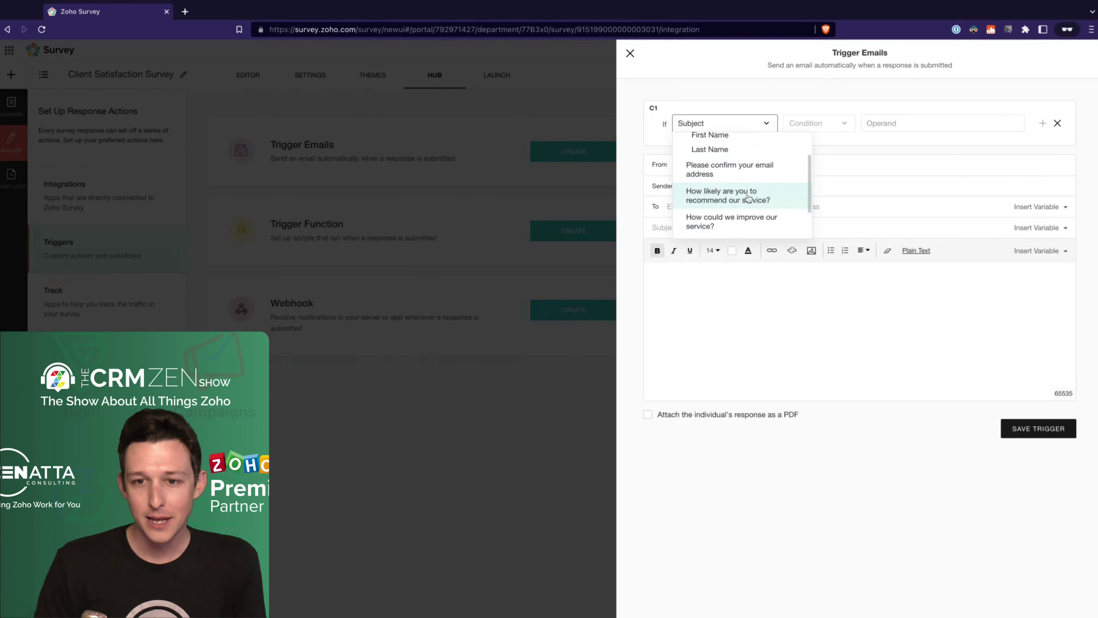
click(749, 198)
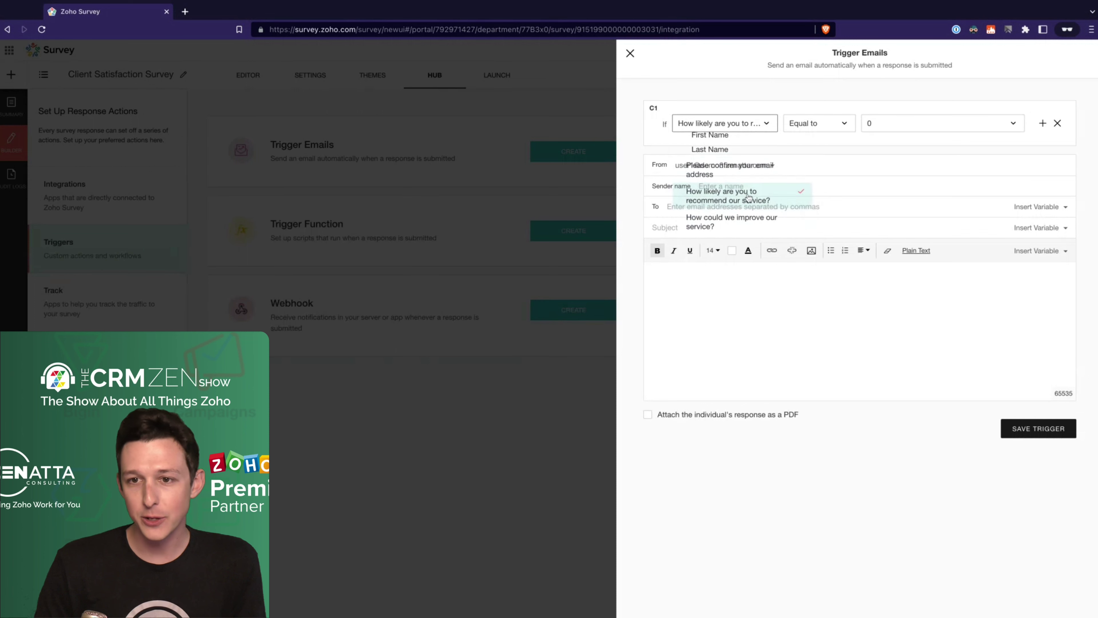
Step: Set the trigger condition to Less than 7
click(843, 129)
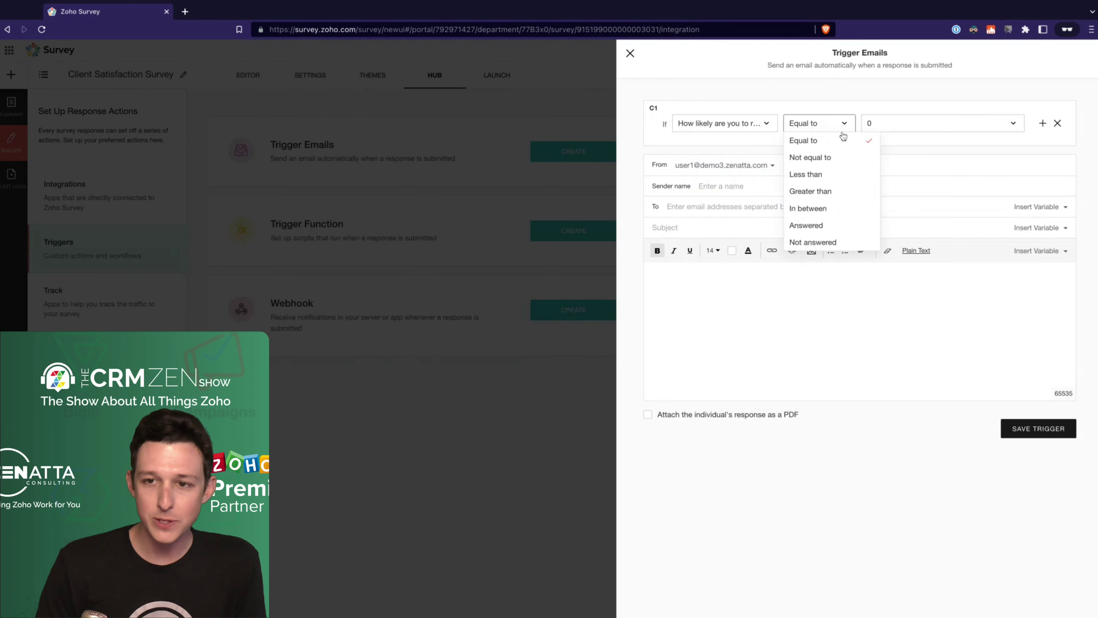
click(832, 176)
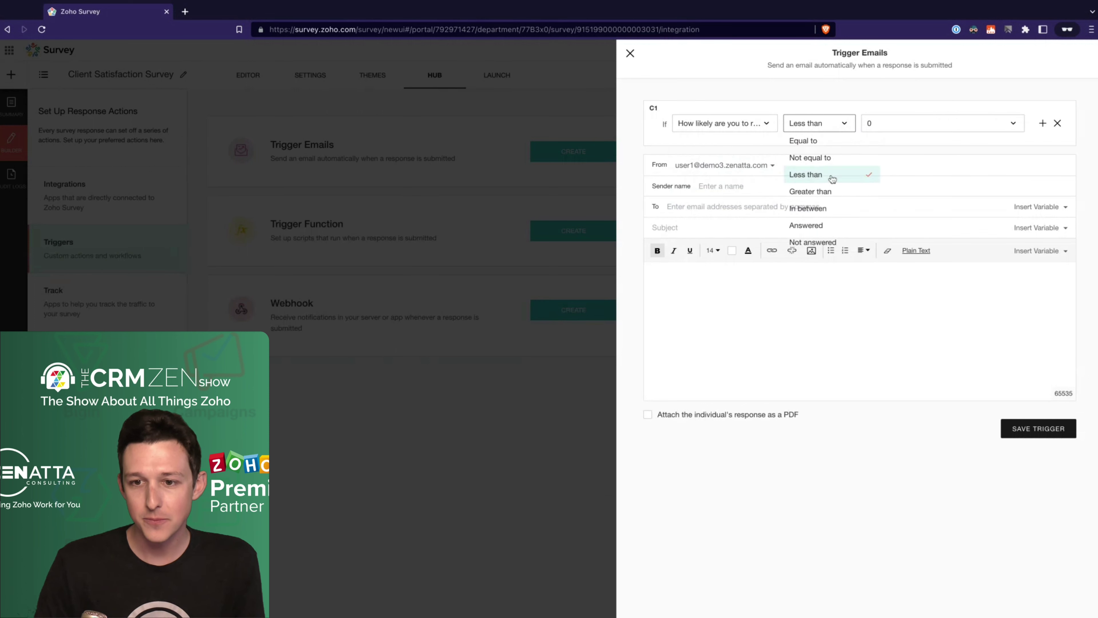
click(893, 127)
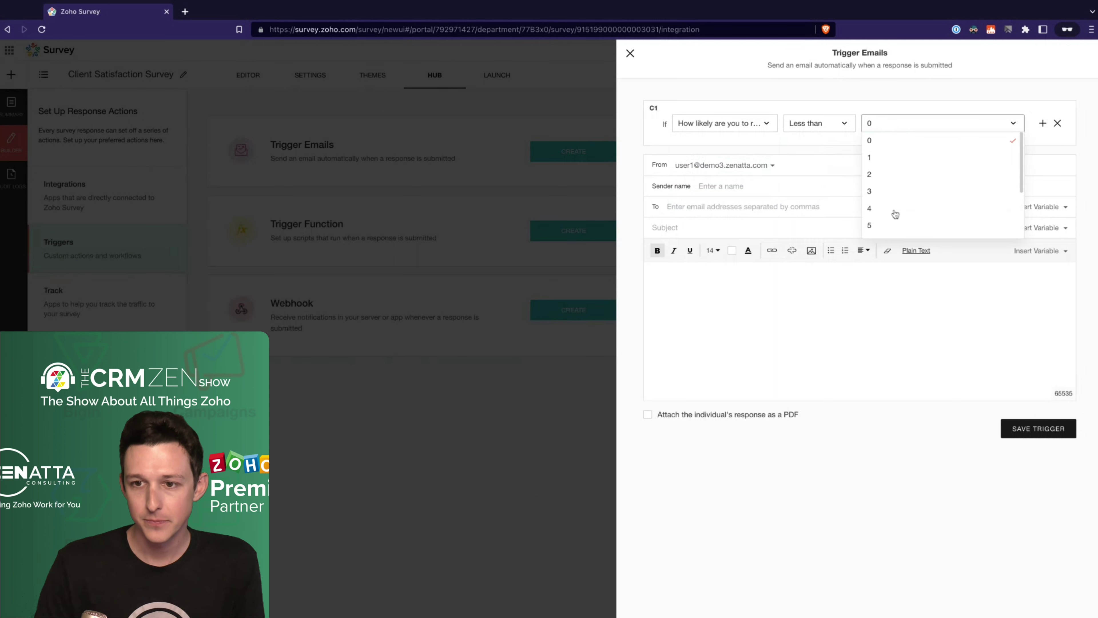
scroll(895, 214, down, 3)
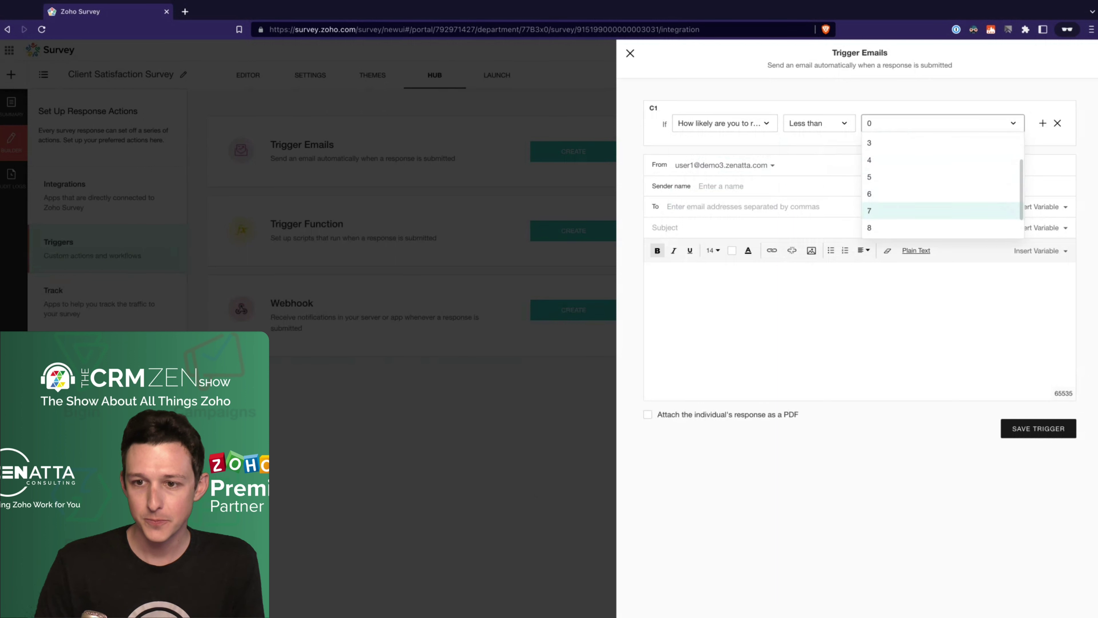
scroll(895, 215, down, 1)
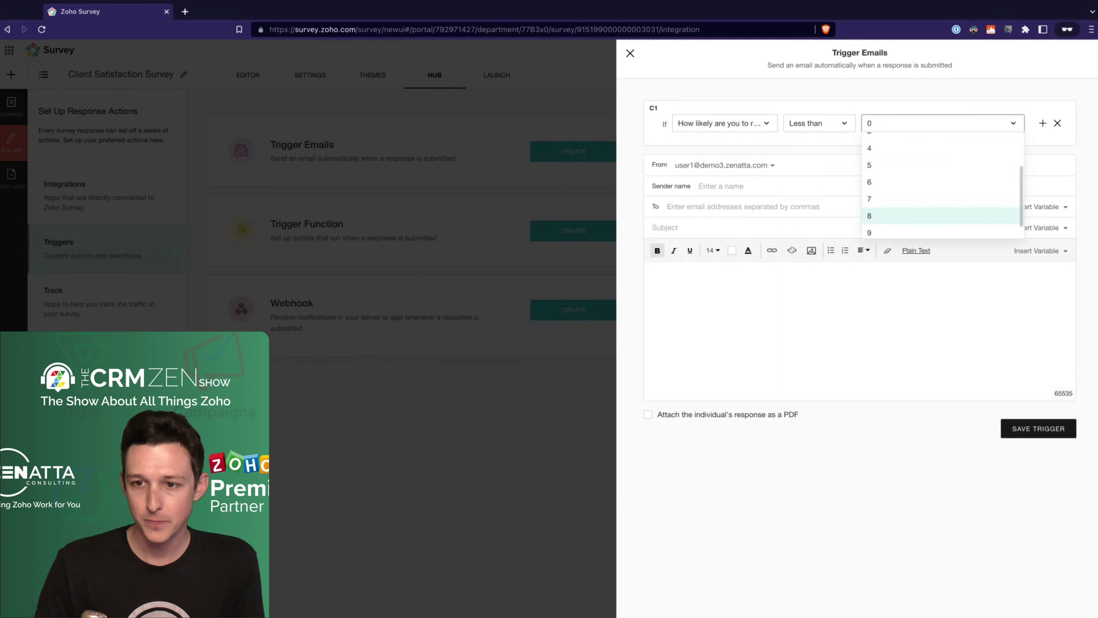
click(892, 205)
Step: Address the trigger email to the 'Please confirm your email address' variable (${Q-E})
click(766, 166)
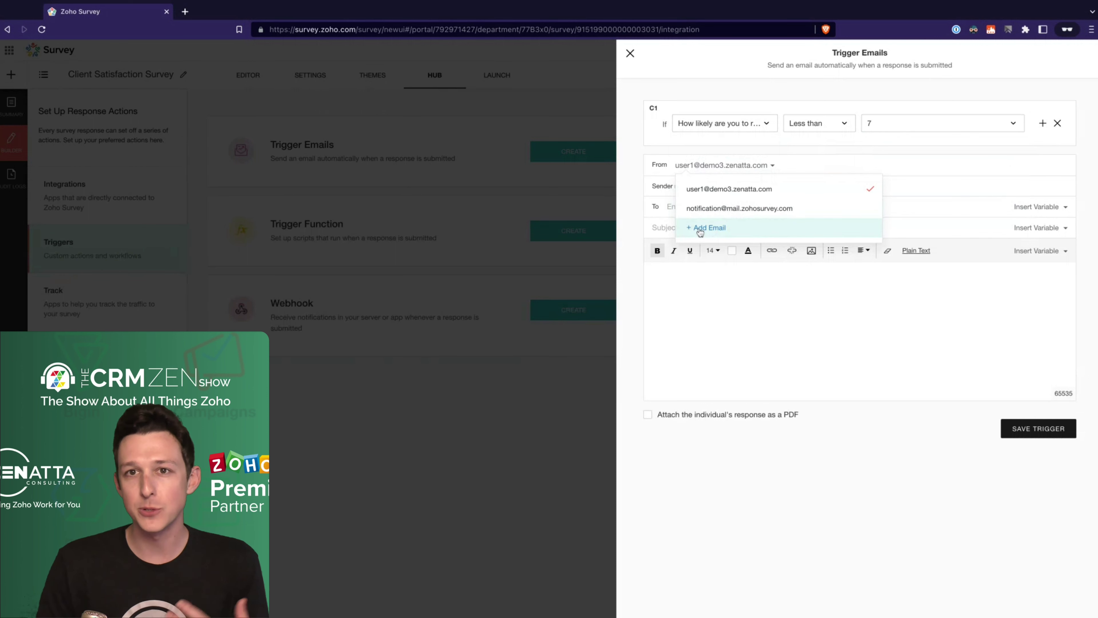
click(718, 76)
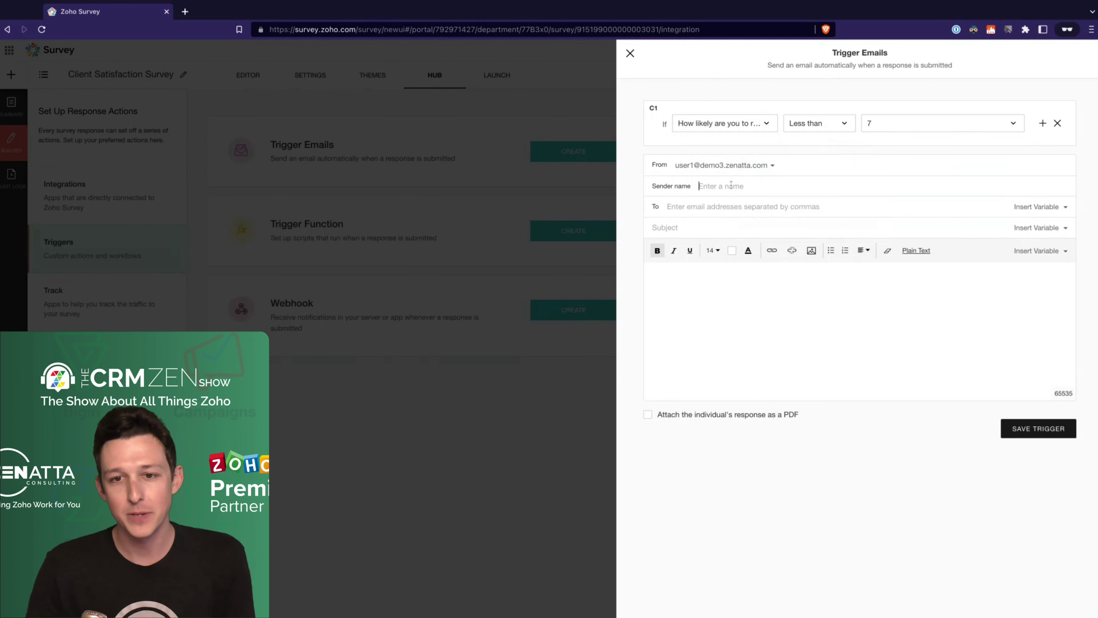
click(724, 204)
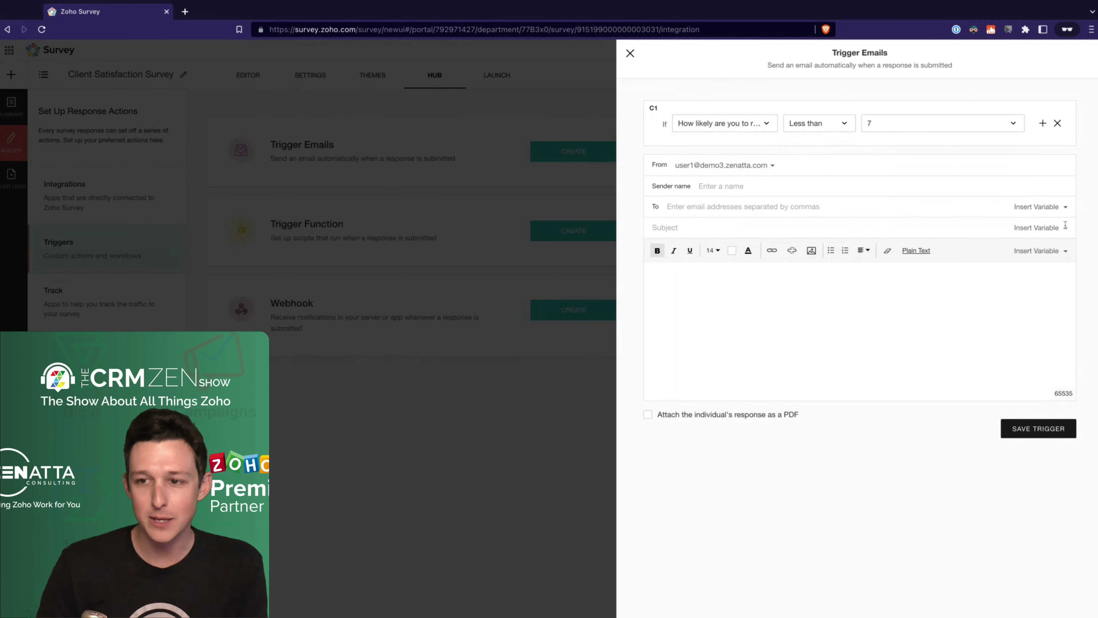
click(1051, 210)
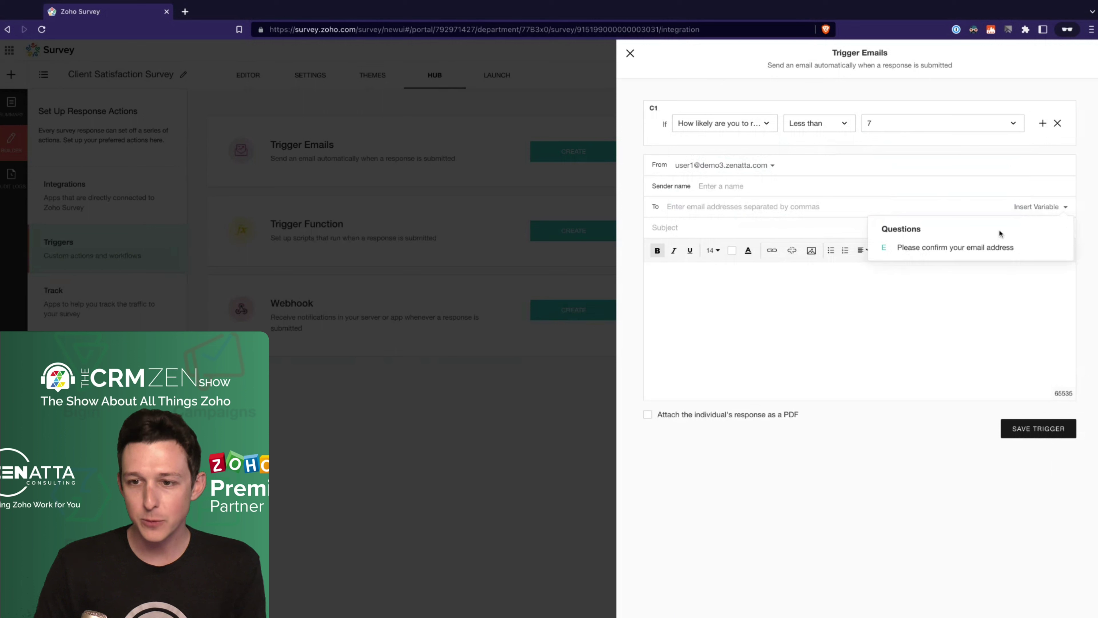
click(922, 249)
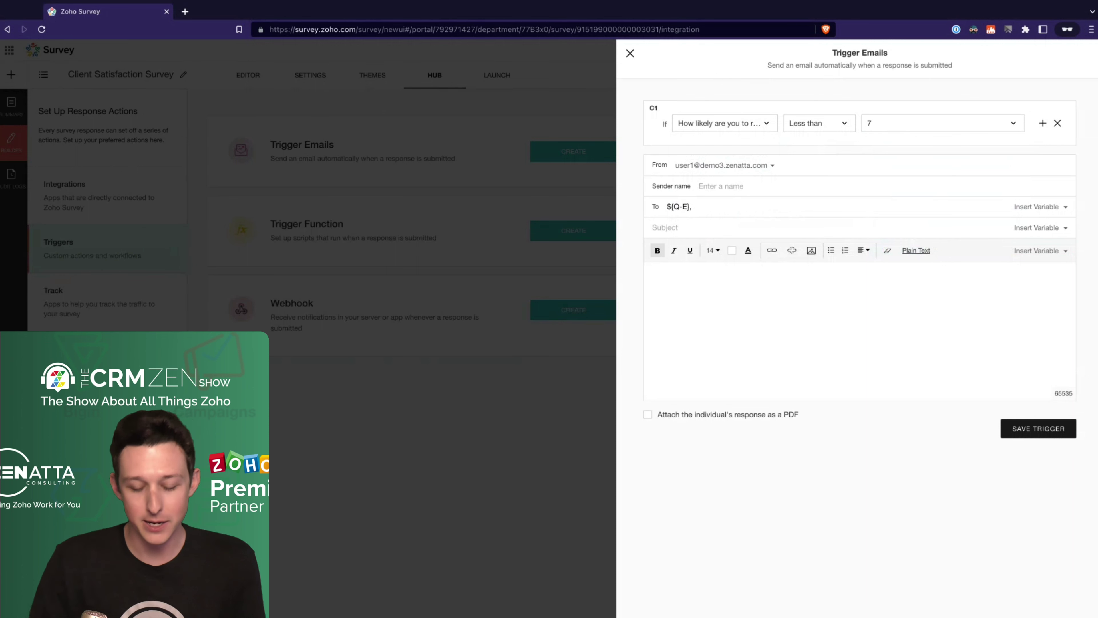
Step: Set the subject to 'A Customer Identified that they are not a promoter'
text(A Customer Ientified)
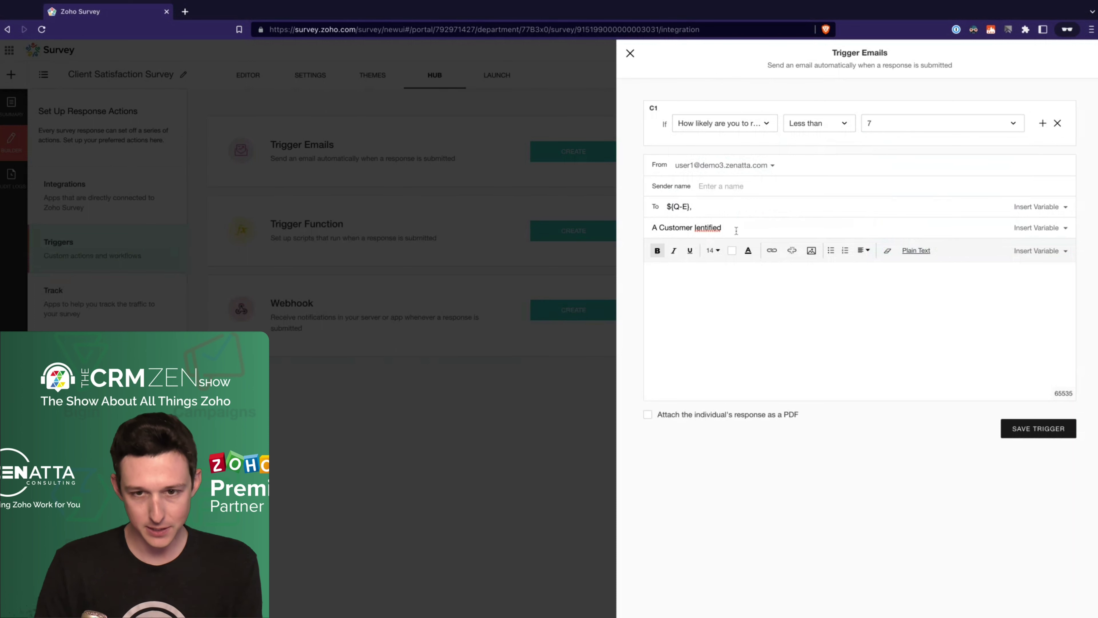
key(BackSpace)
key(BackSpace)
key(BackSpace)
key(BackSpace)
key(BackSpace)
key(BackSpace)
key(BackSpace)
key(BackSpace)
text(dentified)
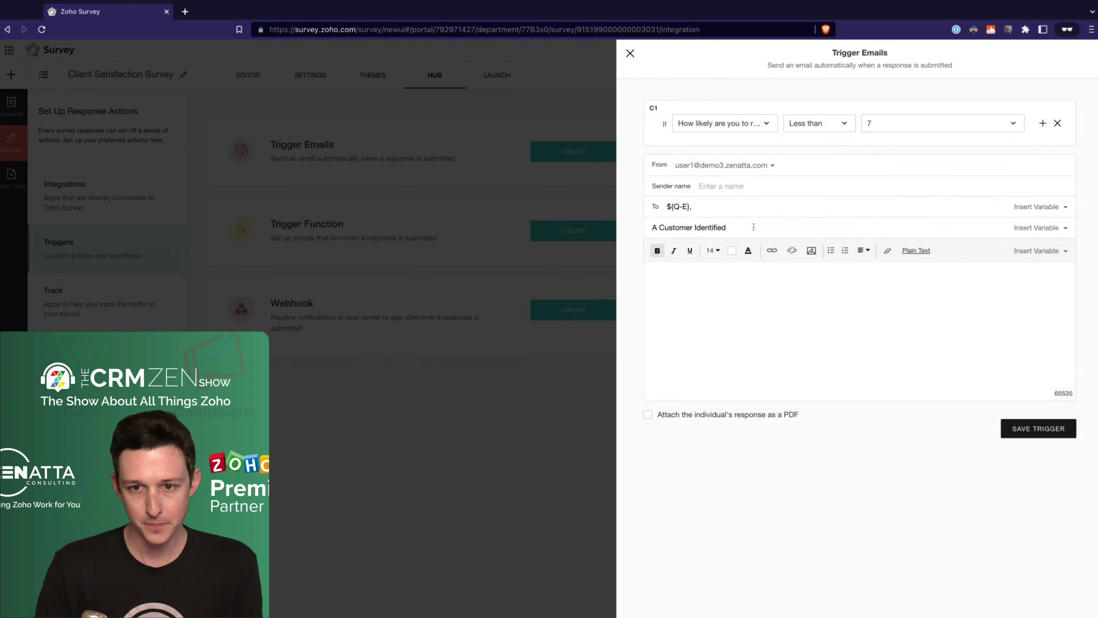
text( that they are not )
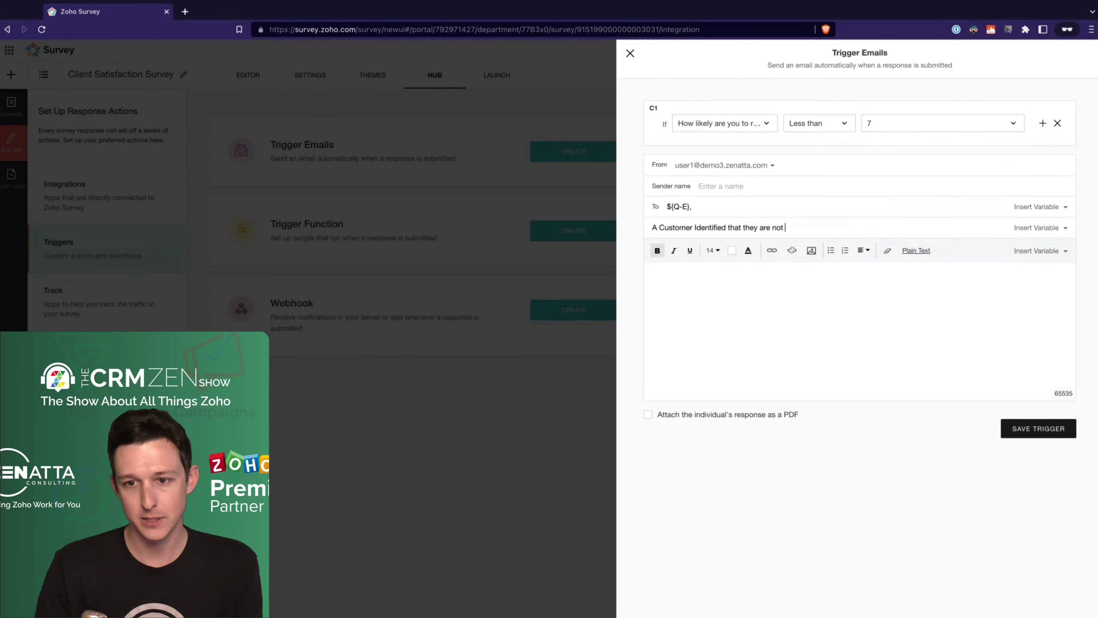
text(a promotor)
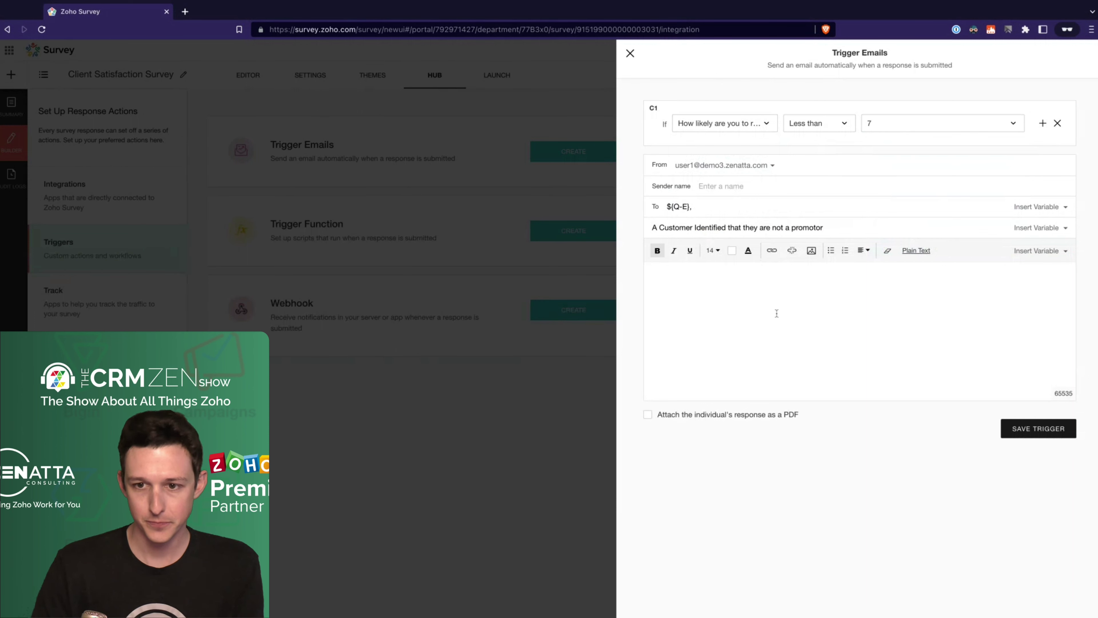
key(BackSpace)
key(BackSpace)
text(er)
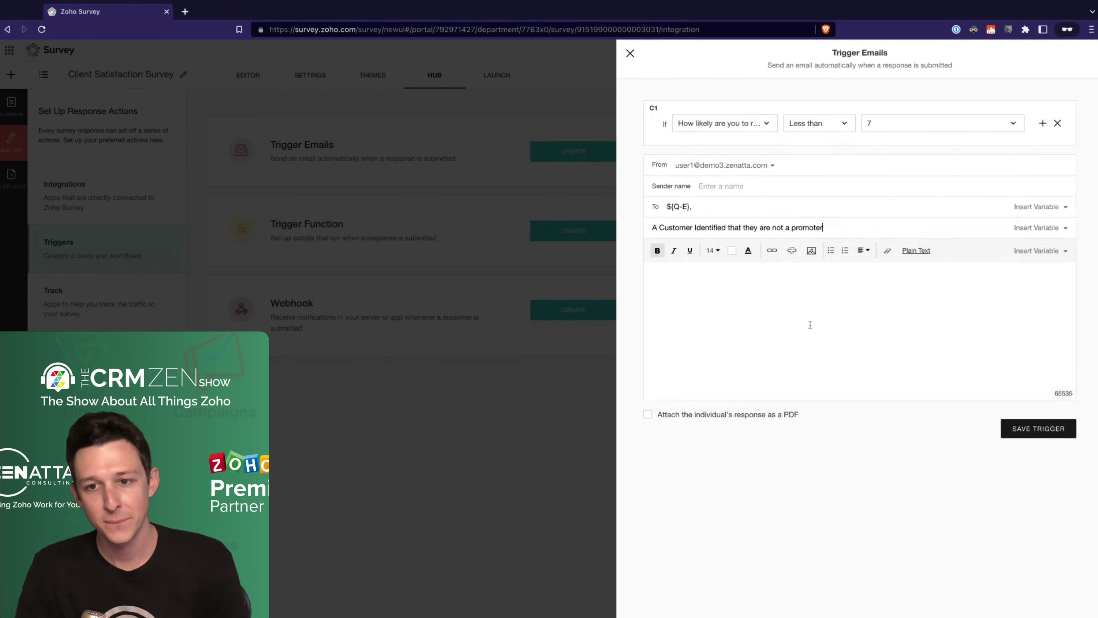
click(810, 324)
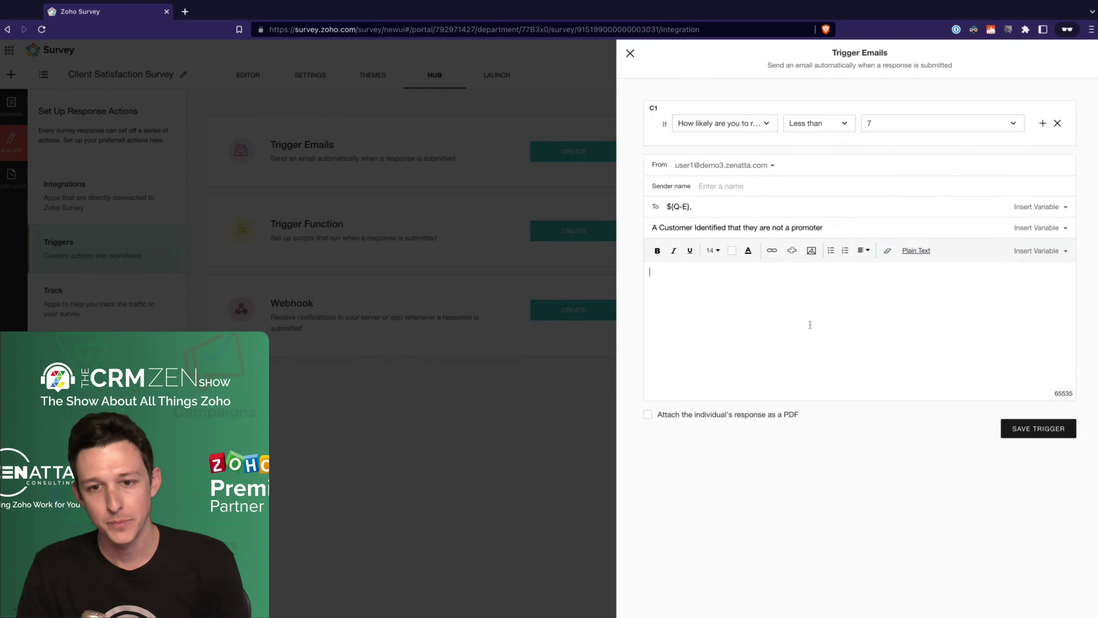
Step: Insert the ${ALL-RESPONSES} variable into the email body
click(1047, 251)
click(1047, 250)
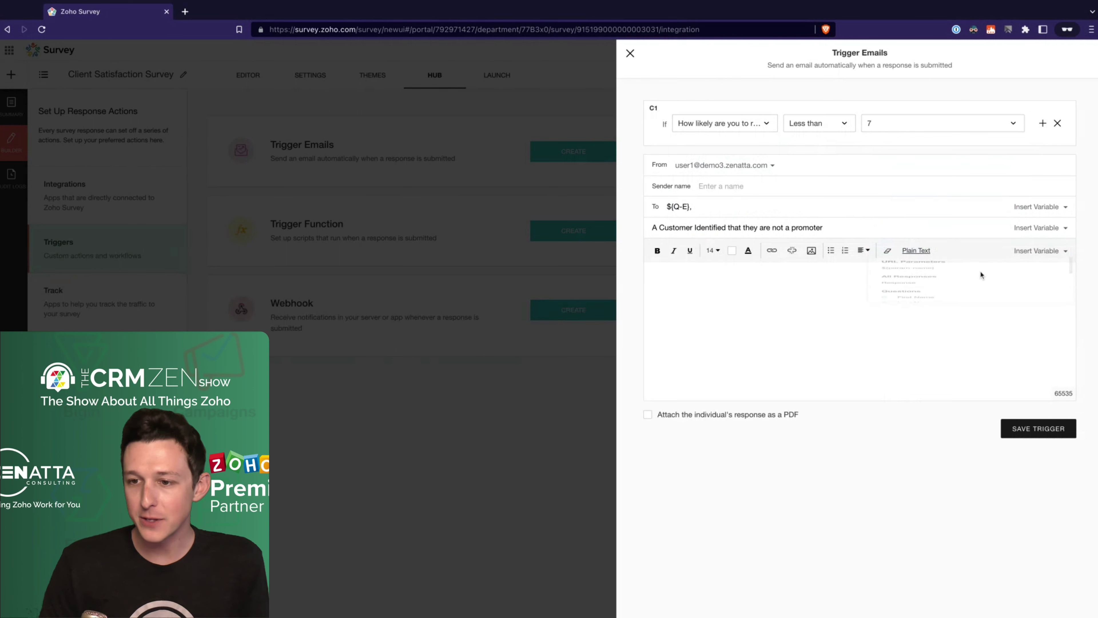
mouse_move(969, 312)
scroll(968, 311, down, 2)
click(902, 310)
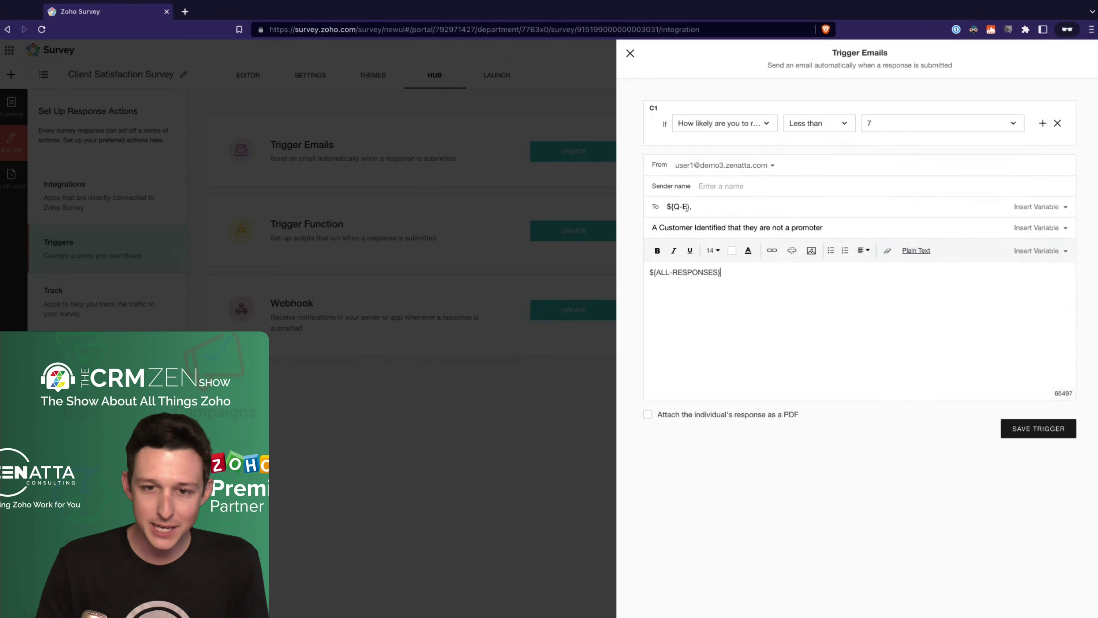
Step: Replace the ${Q-E} recipient with the success team's fixed email address
click(1060, 208)
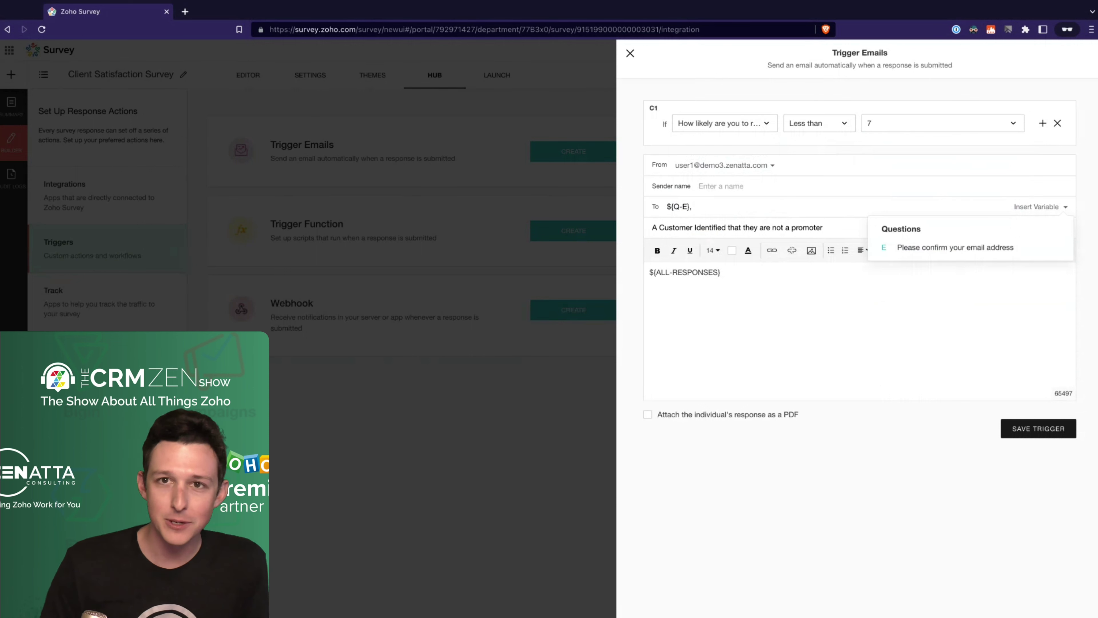
click(707, 204)
key(super+a)
key(BackSpace)
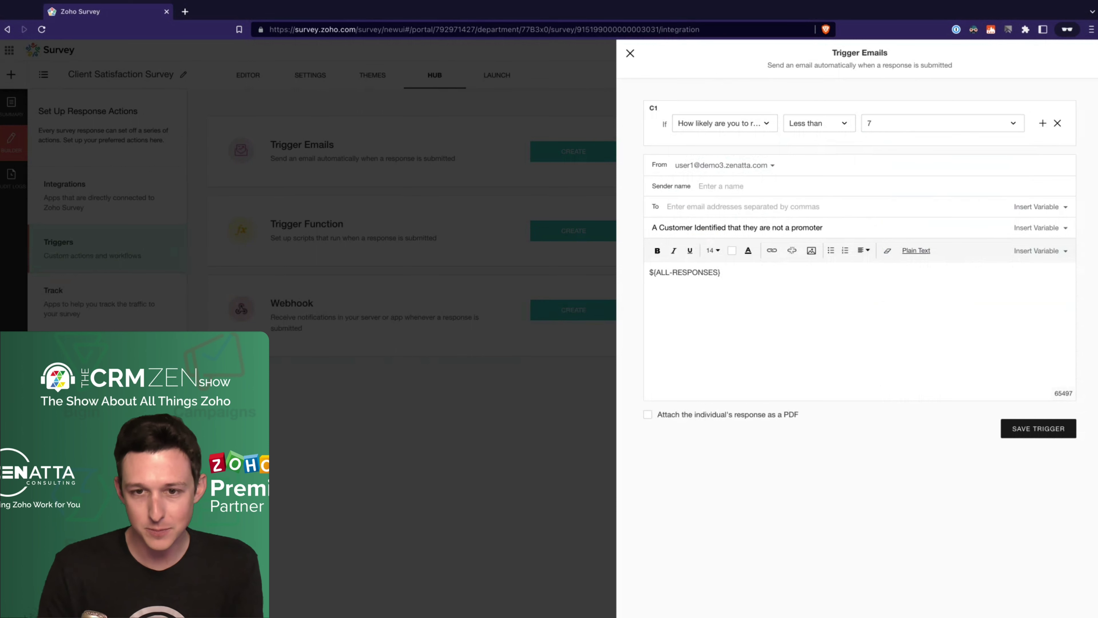
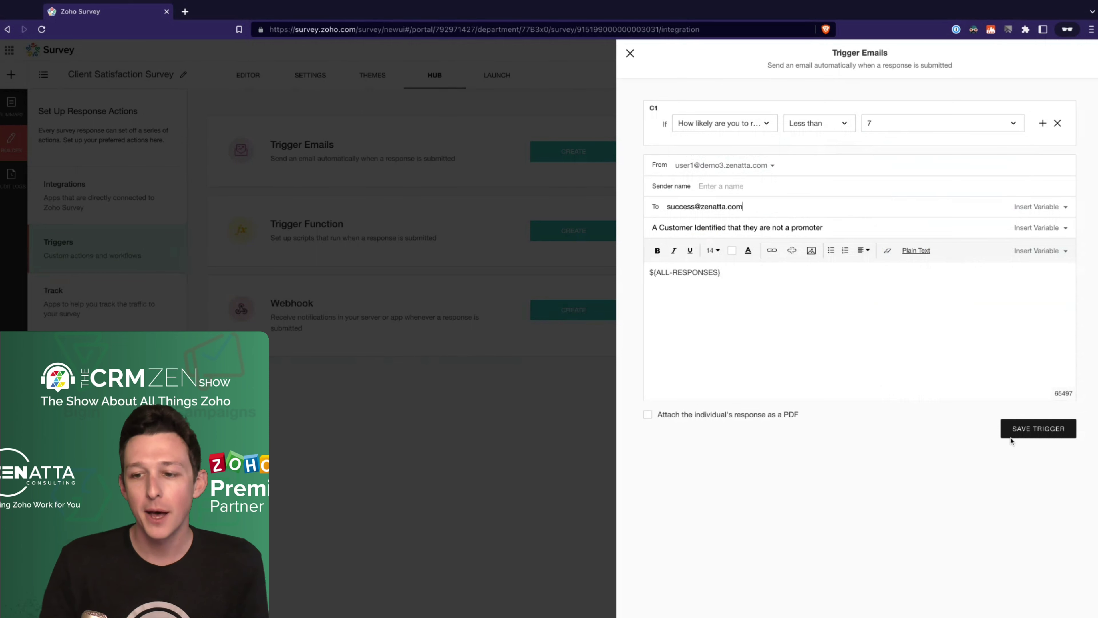
Step: Save the NPS-below-7 email trigger and return to the Triggers overview
click(1027, 434)
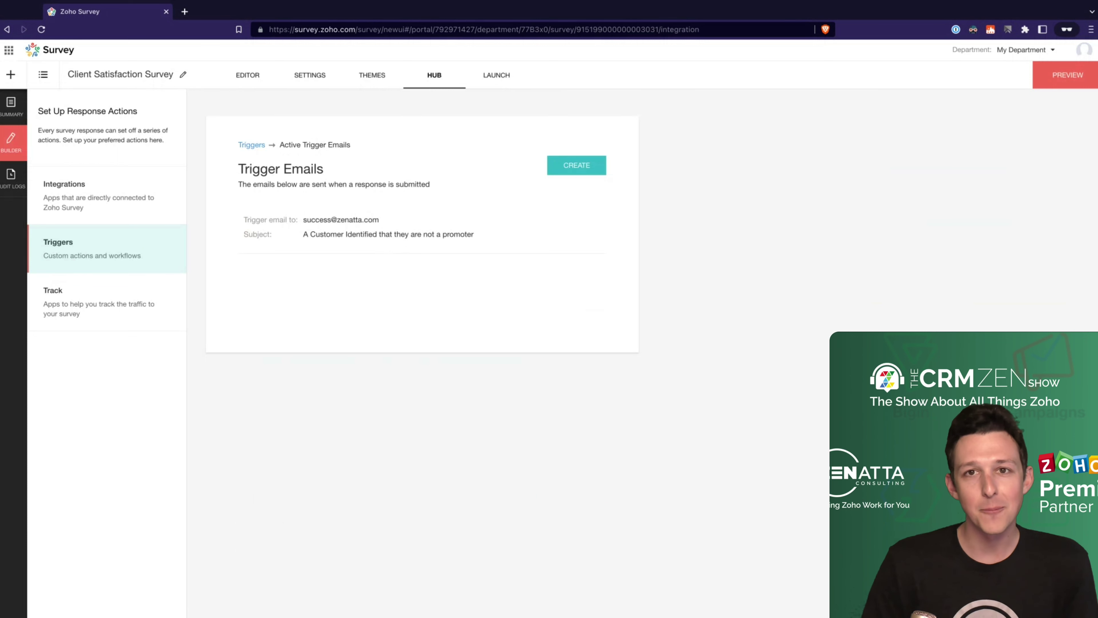
click(105, 256)
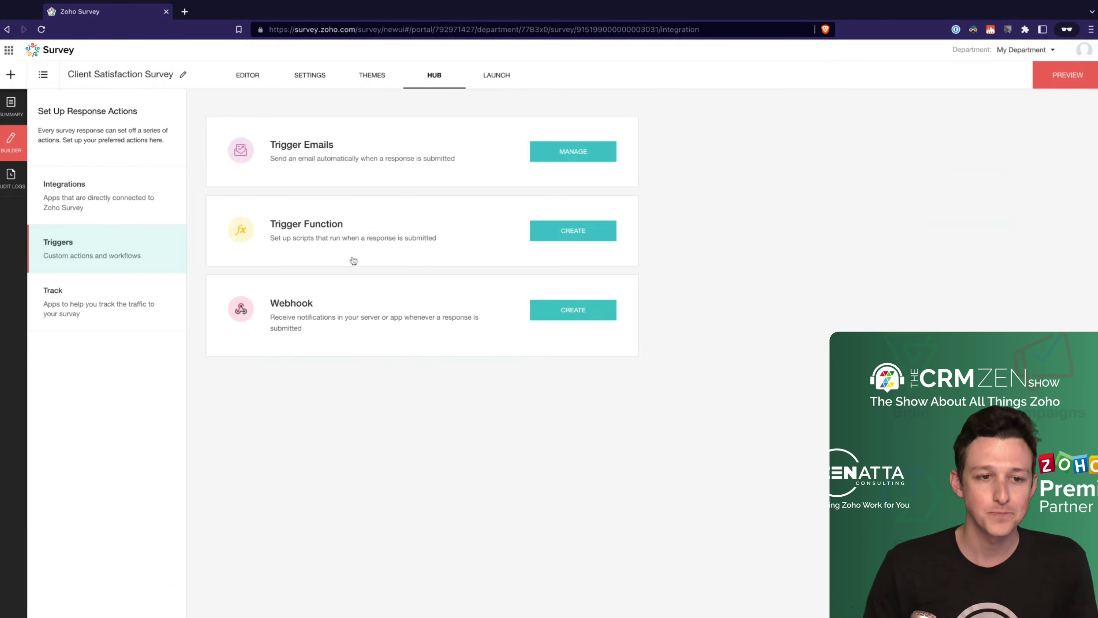
click(551, 229)
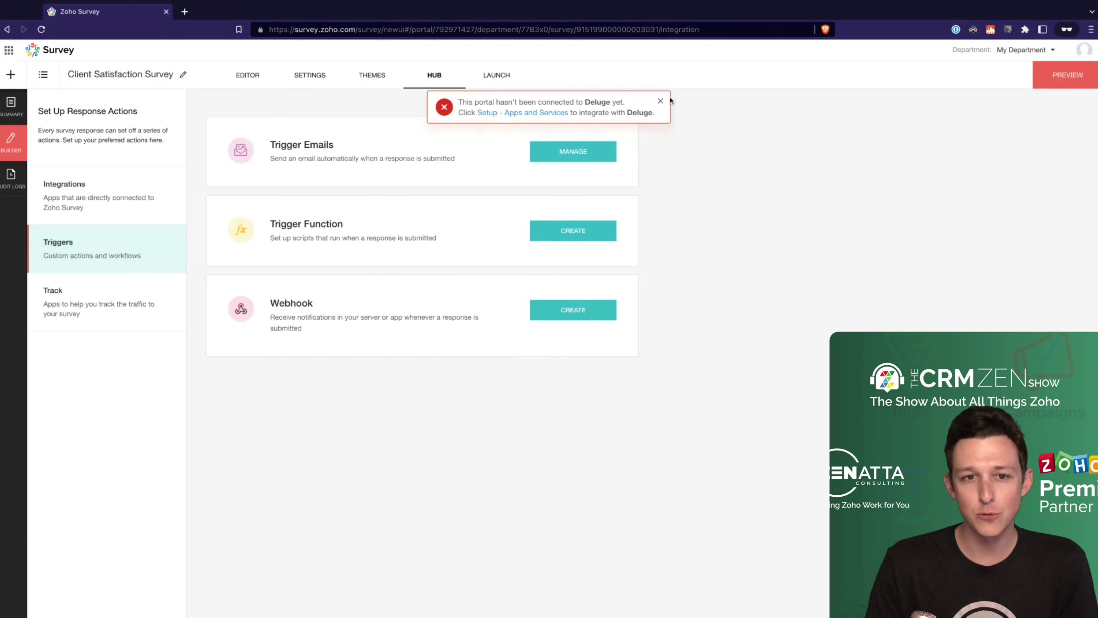
click(660, 102)
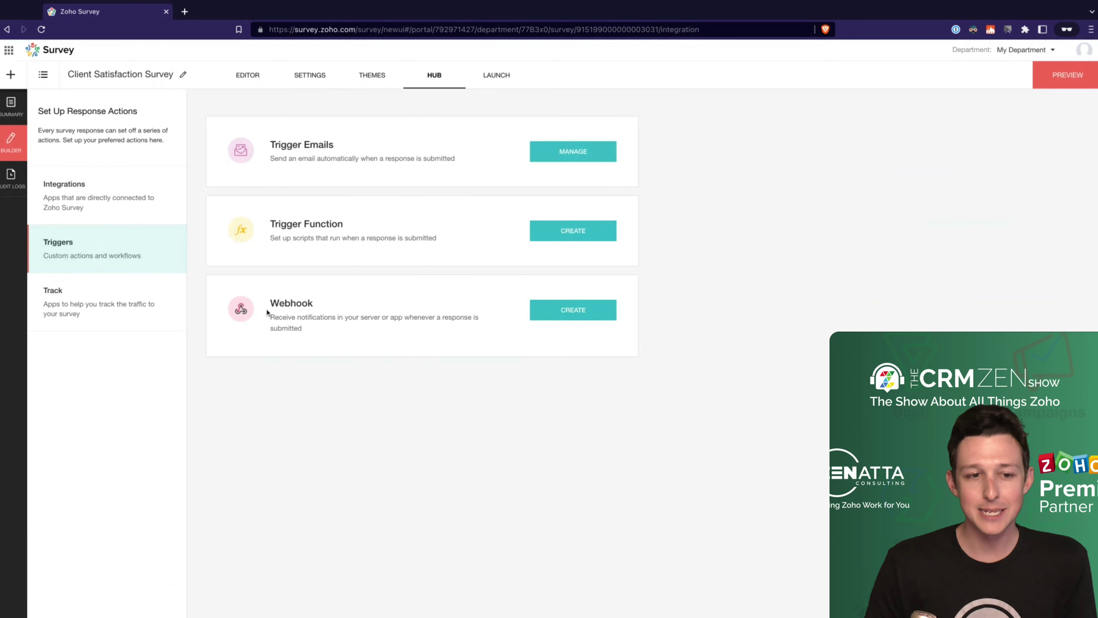
drag(297, 318, 336, 323)
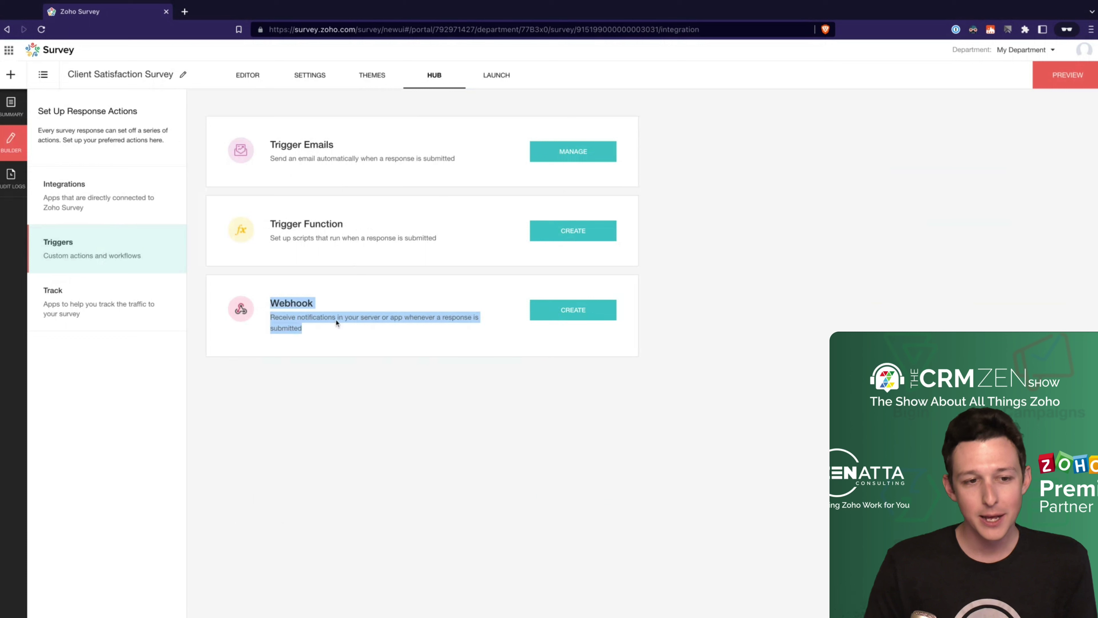
click(724, 307)
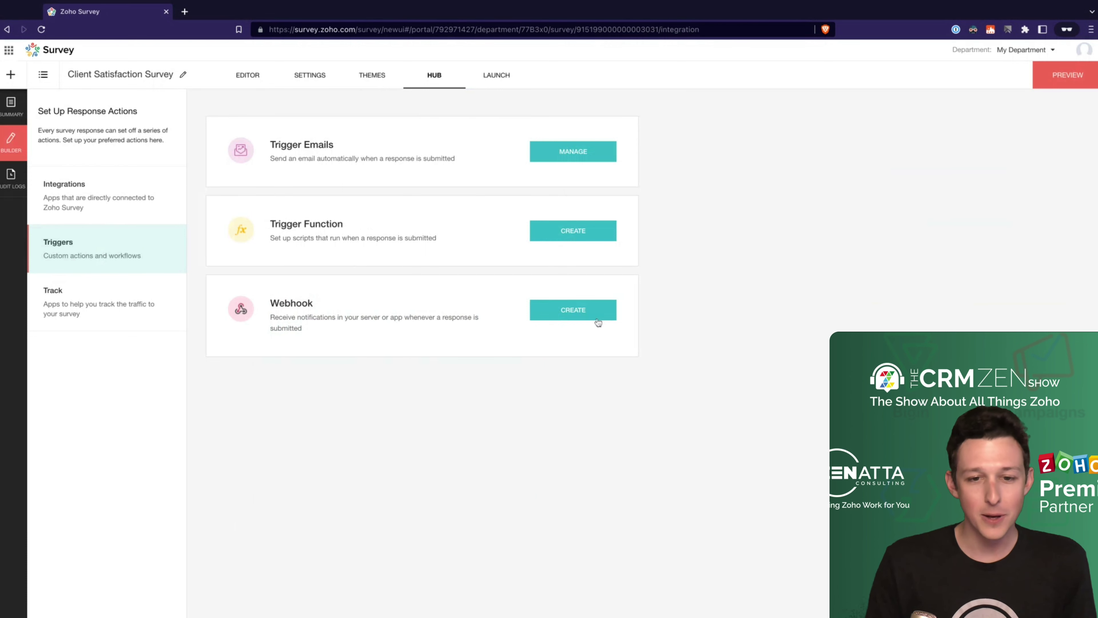
Step: Start a new webhook and name it 'Post to Zapier', moving on to the POST URL field
click(579, 312)
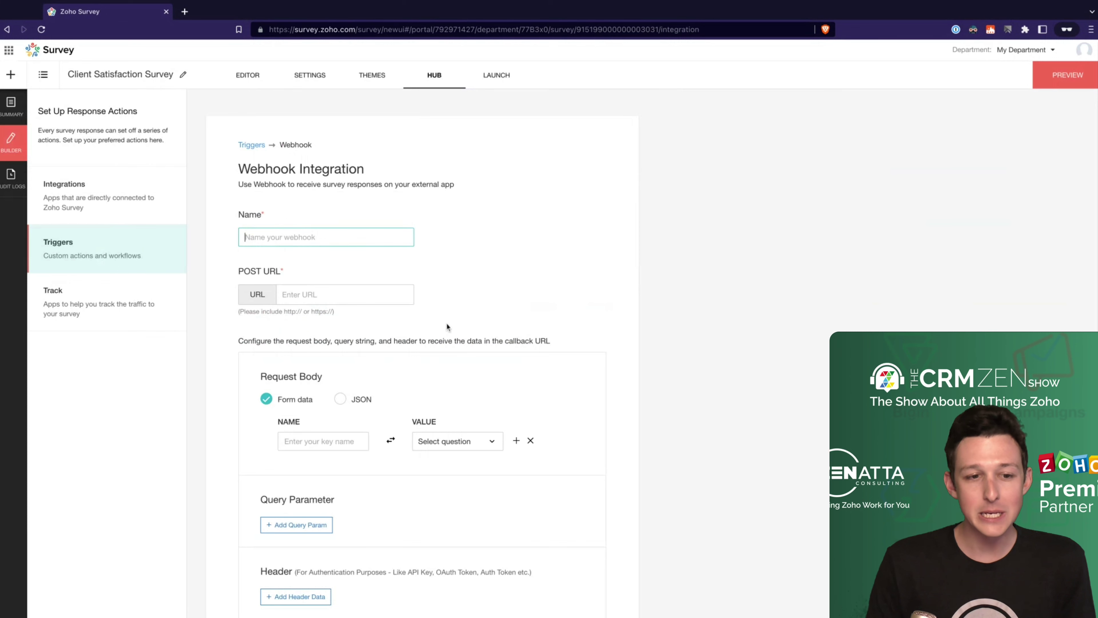
scroll(446, 327, down, 2)
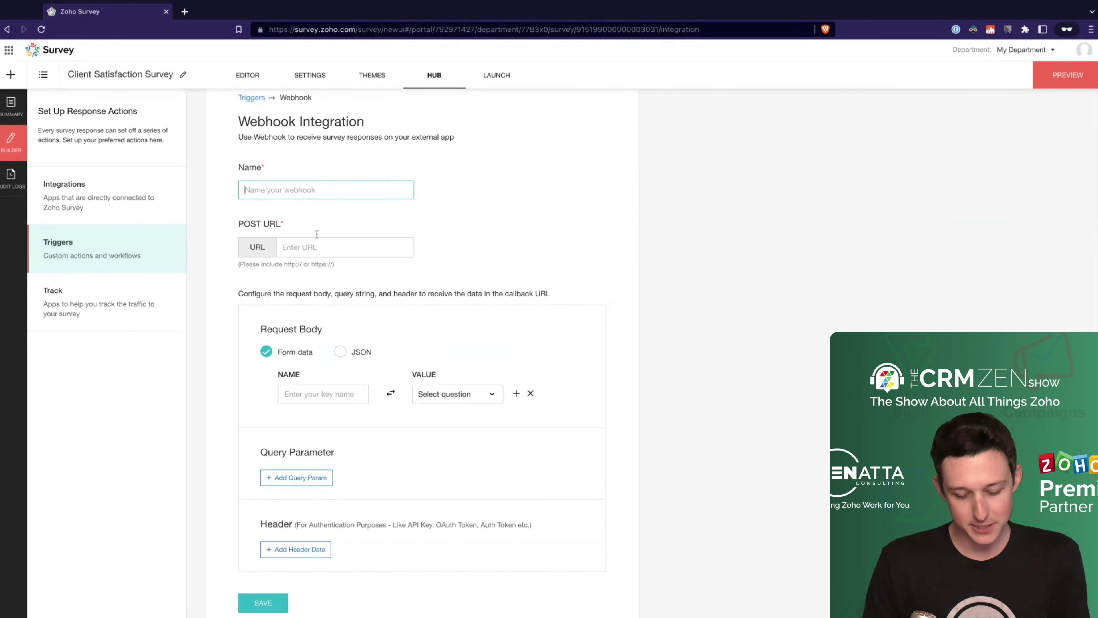
text(Post to Zapier)
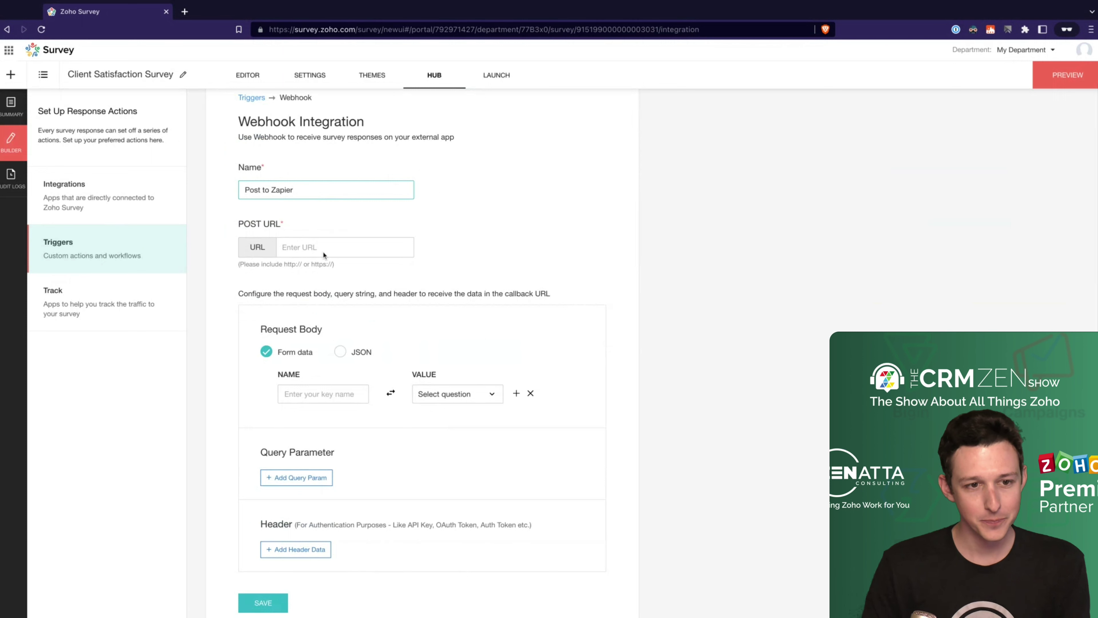
click(324, 254)
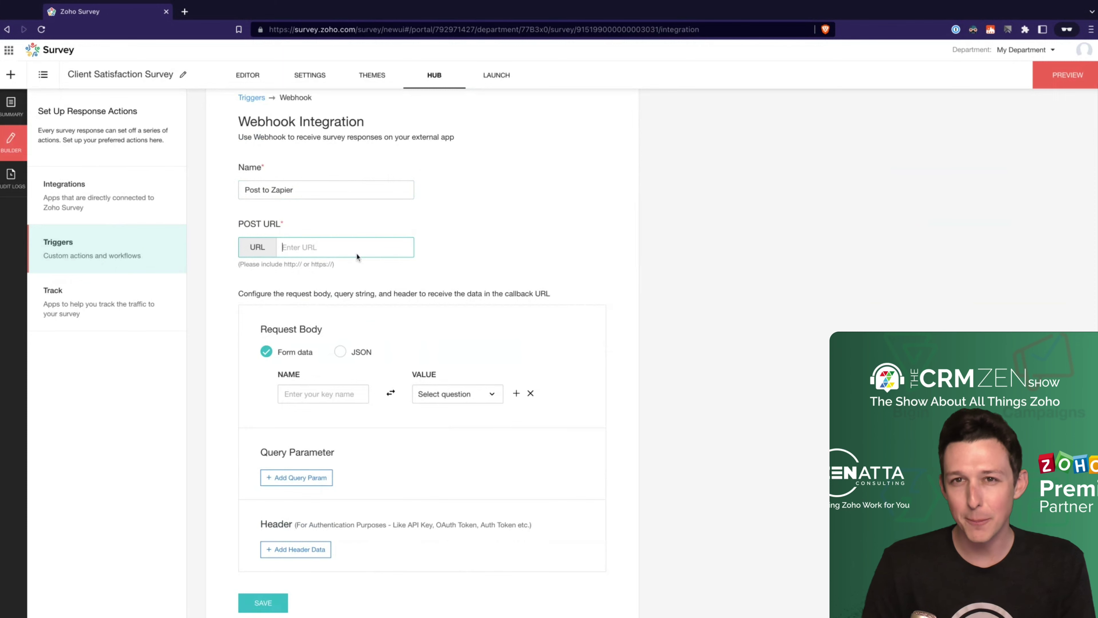
Step: Browse the Value 'Select question' list without choosing anything, then return to the top of the form
scroll(358, 260, down, 1)
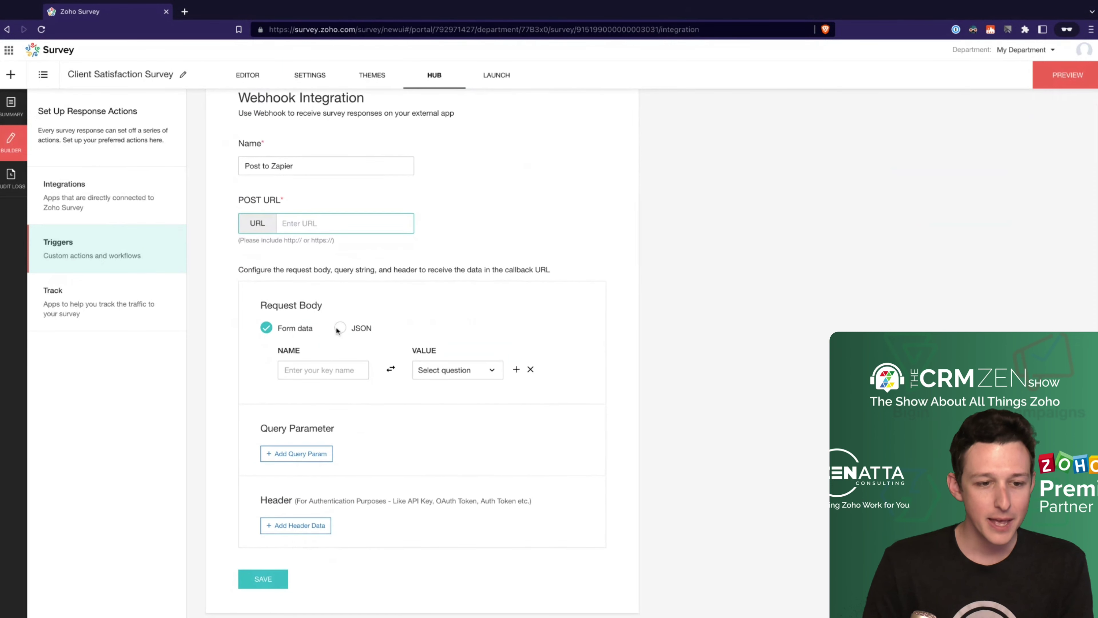
click(439, 372)
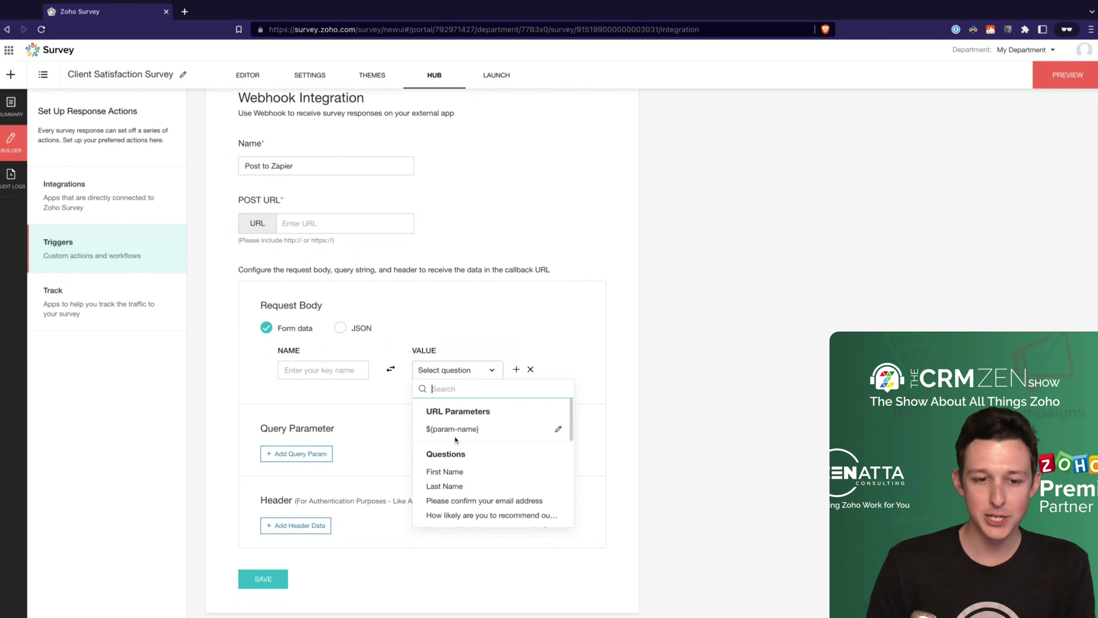
scroll(454, 454, down, 3)
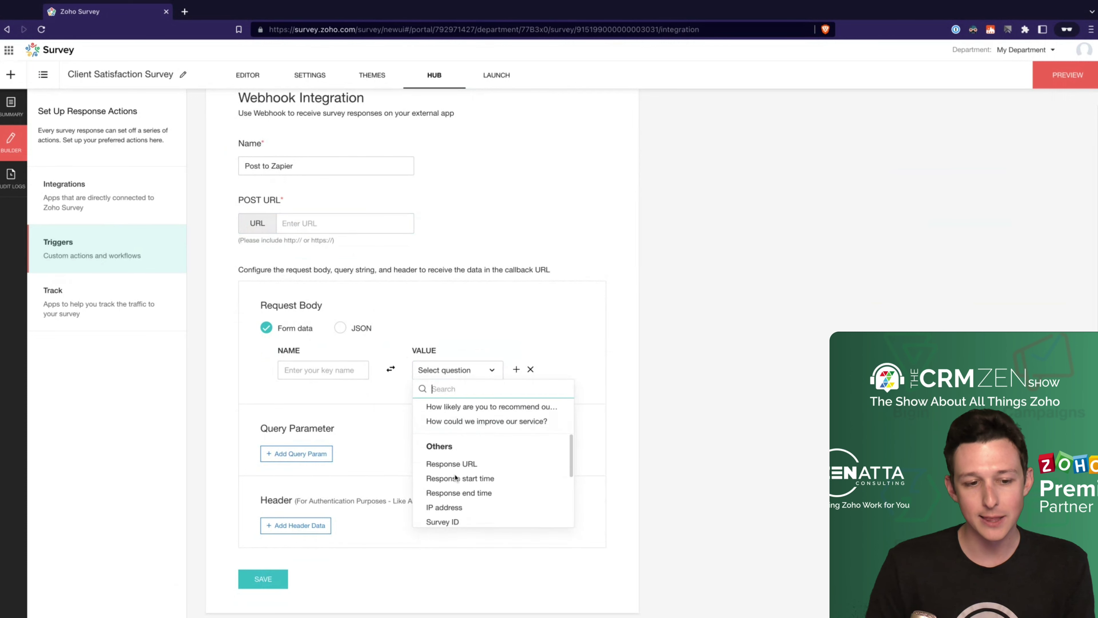
scroll(463, 461, up, 2)
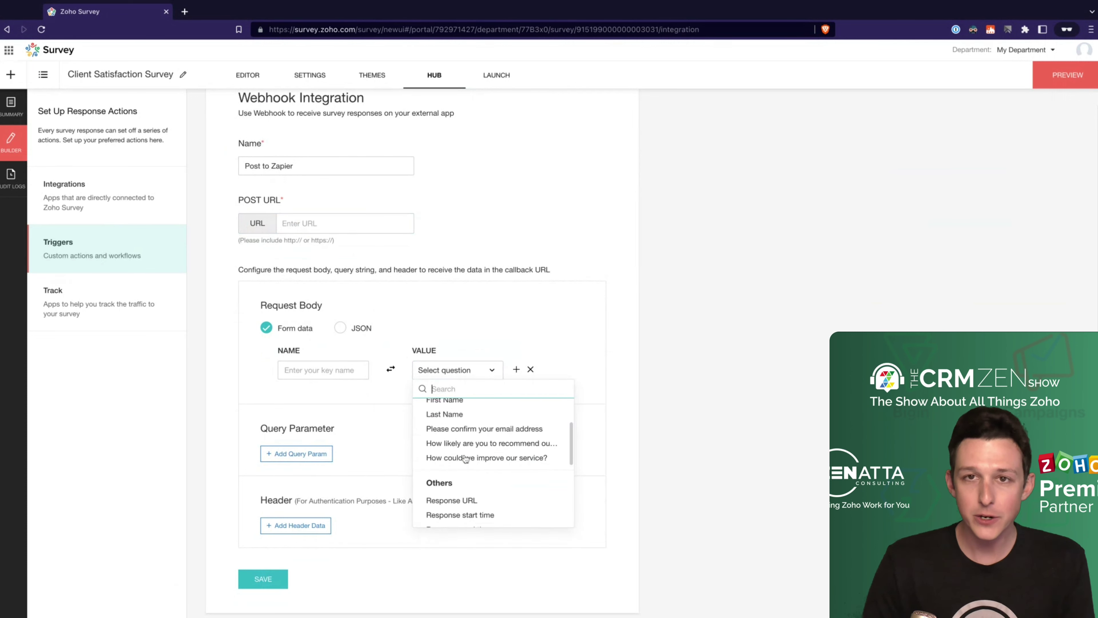
scroll(465, 459, up, 1)
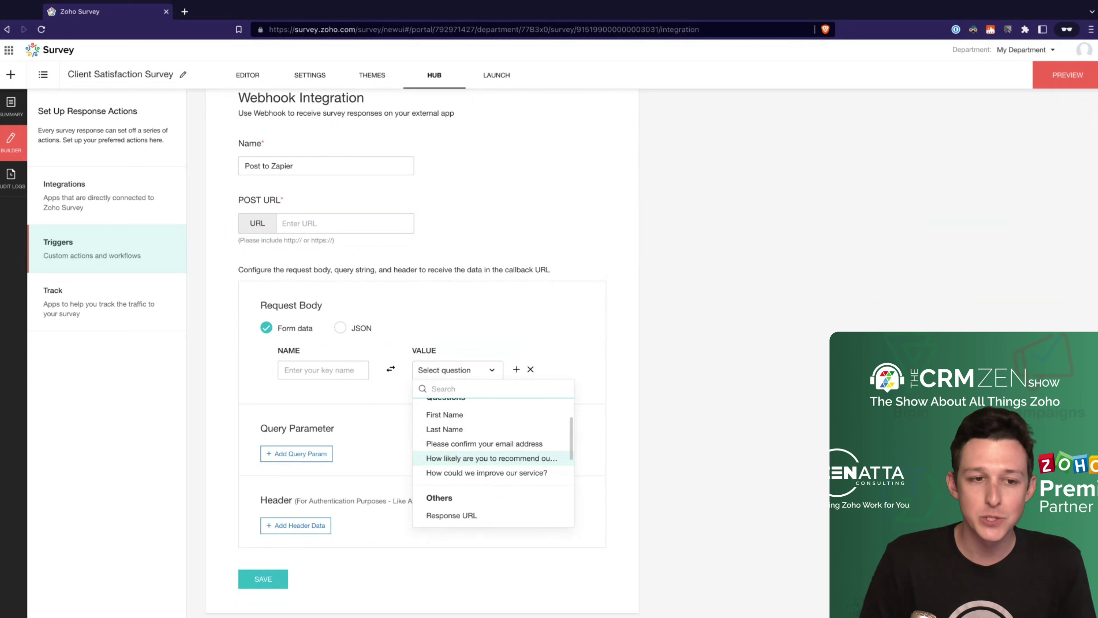
click(474, 283)
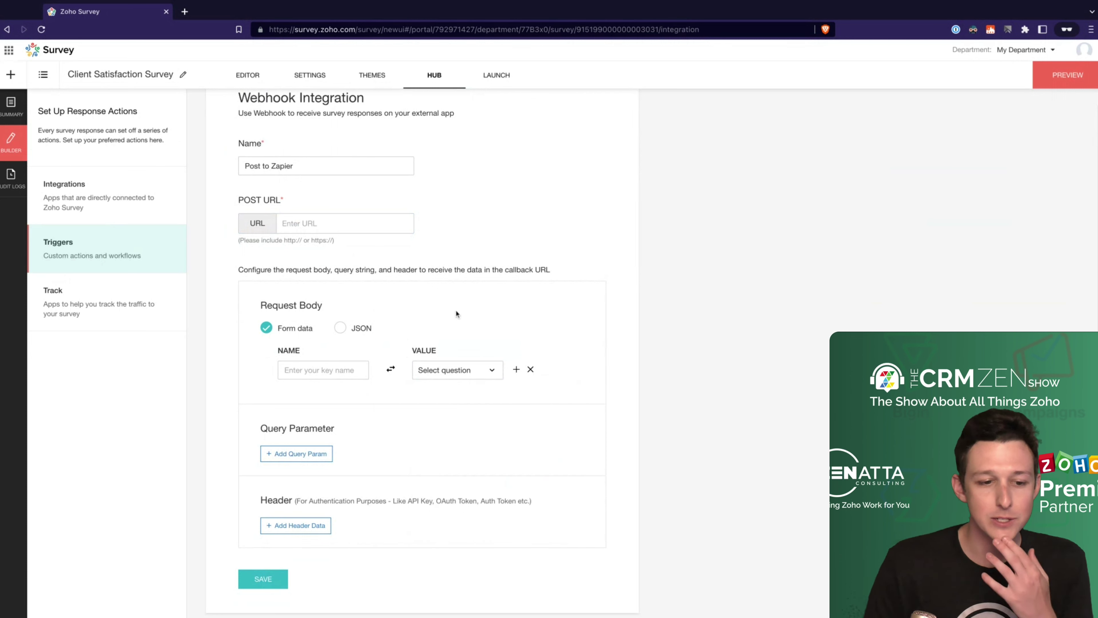
scroll(457, 313, up, 3)
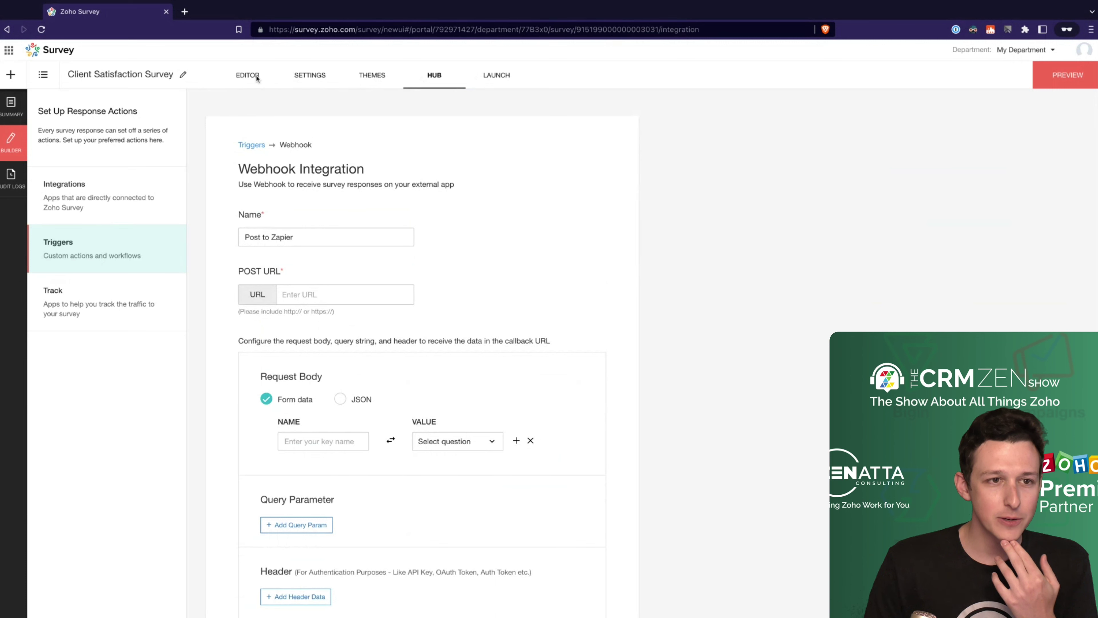
Step: Back in the Editor, review the NPS question's Display Logic options for when it shows
click(249, 81)
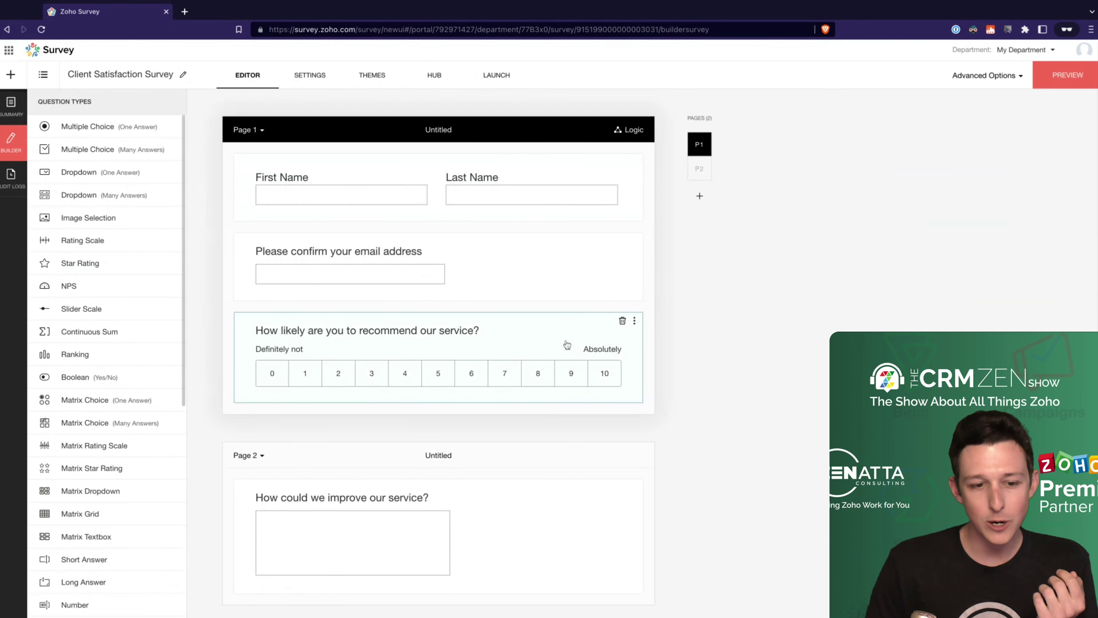
scroll(566, 368, down, 1)
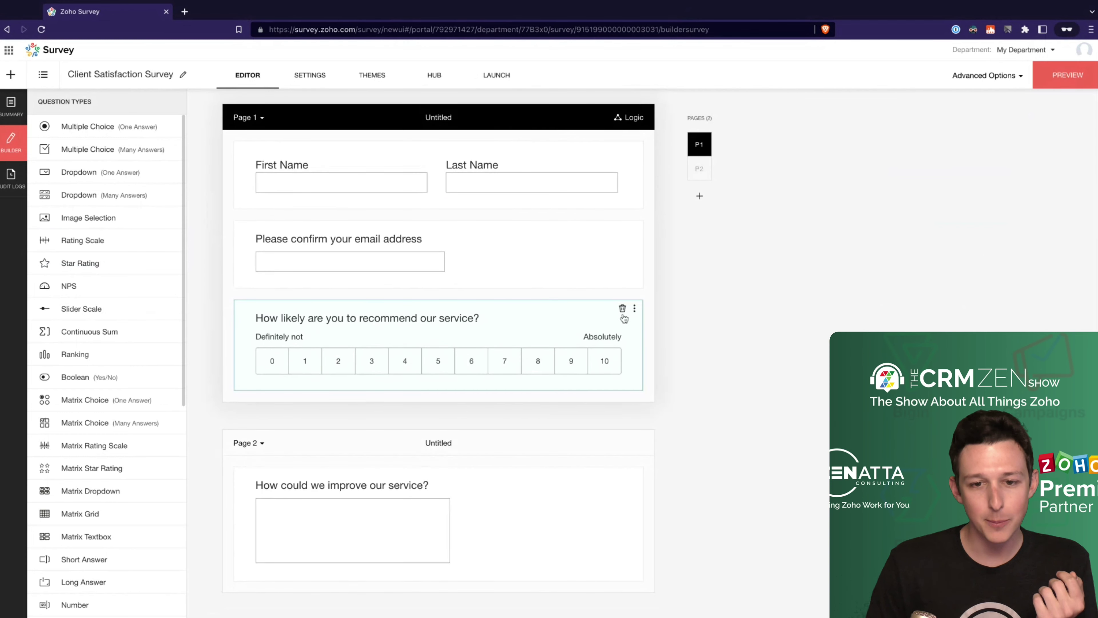
click(634, 310)
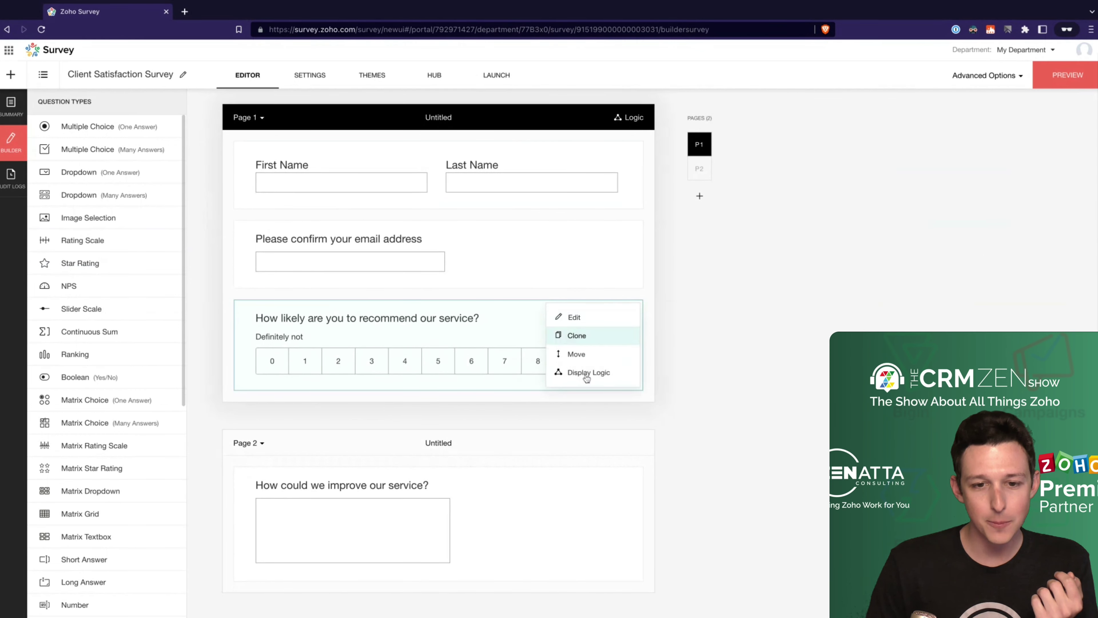
click(587, 375)
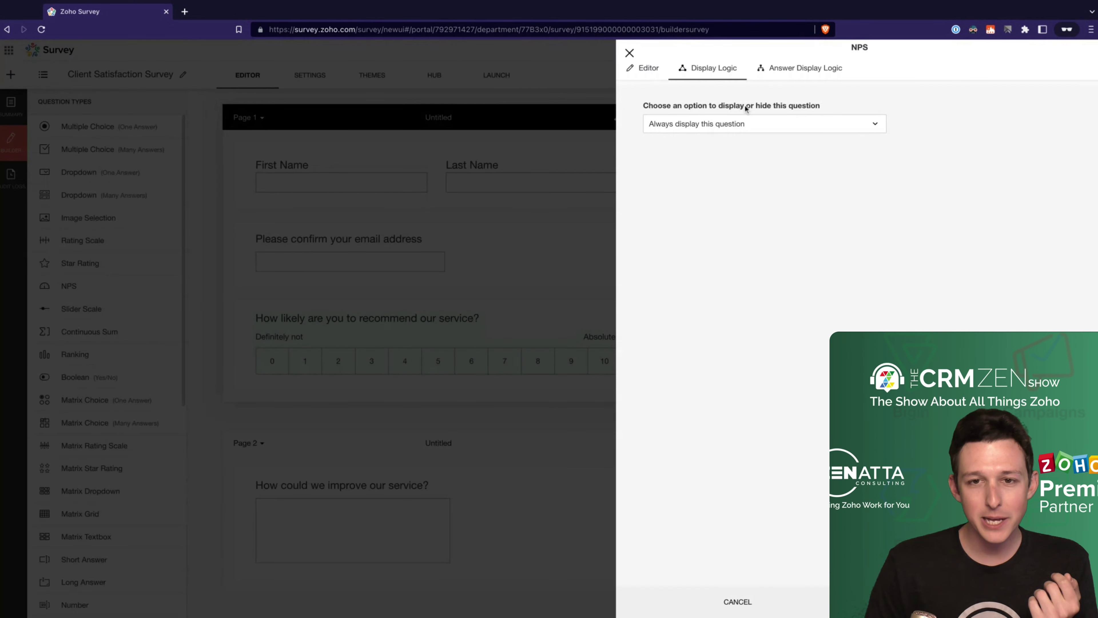
click(738, 124)
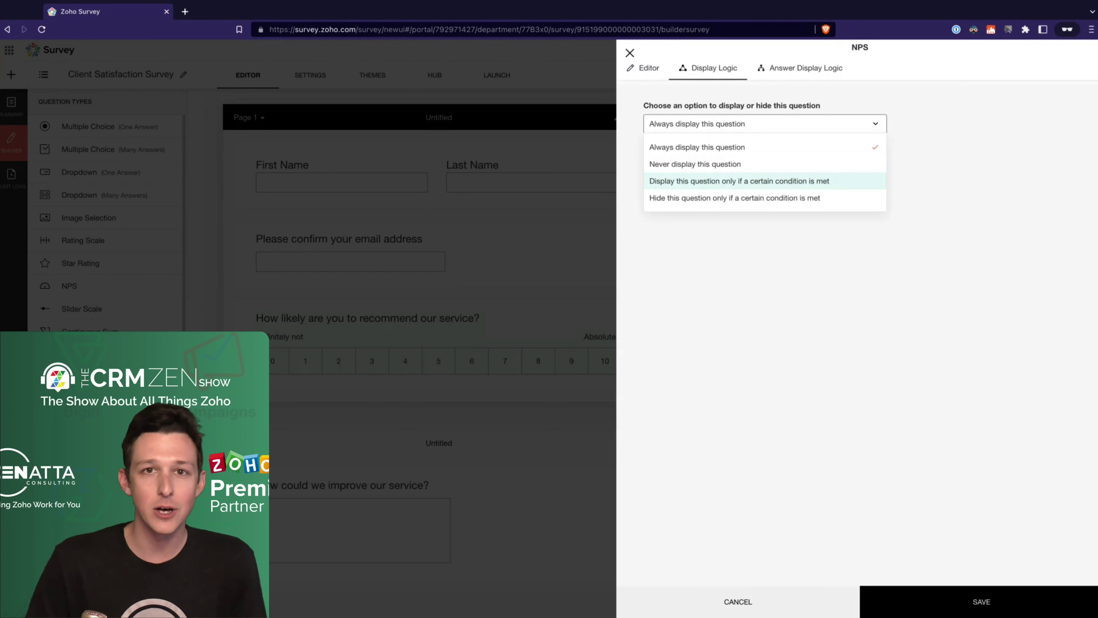
Step: Review the Answer Display Logic tab, dismiss the error from a trial rule, and close the panel unchanged
click(800, 68)
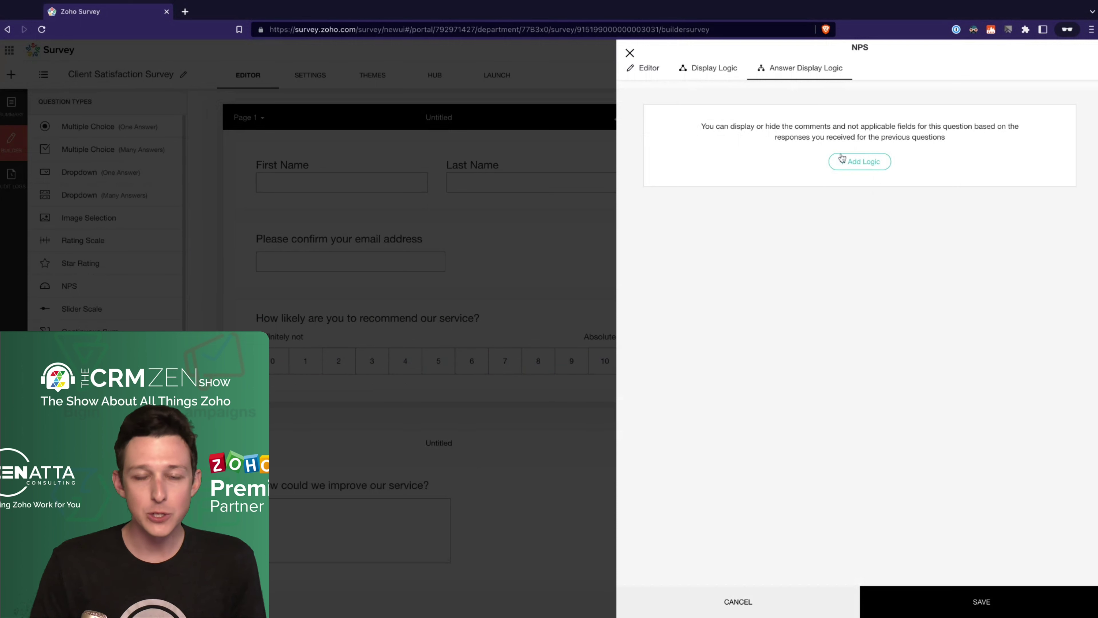
drag(731, 125, 945, 134)
click(931, 130)
click(873, 162)
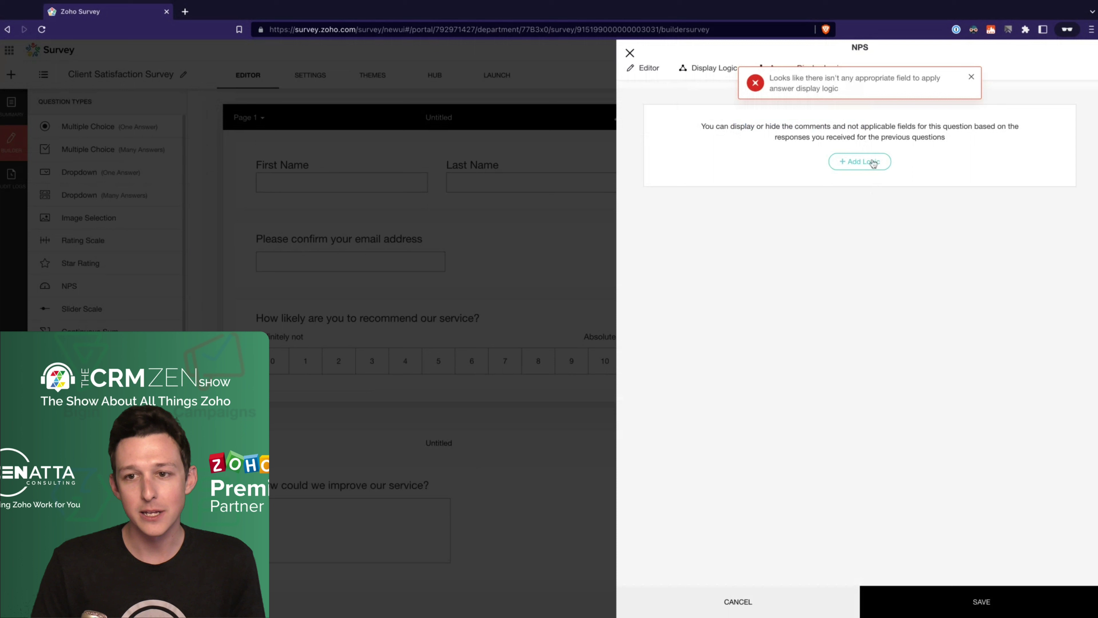
click(971, 77)
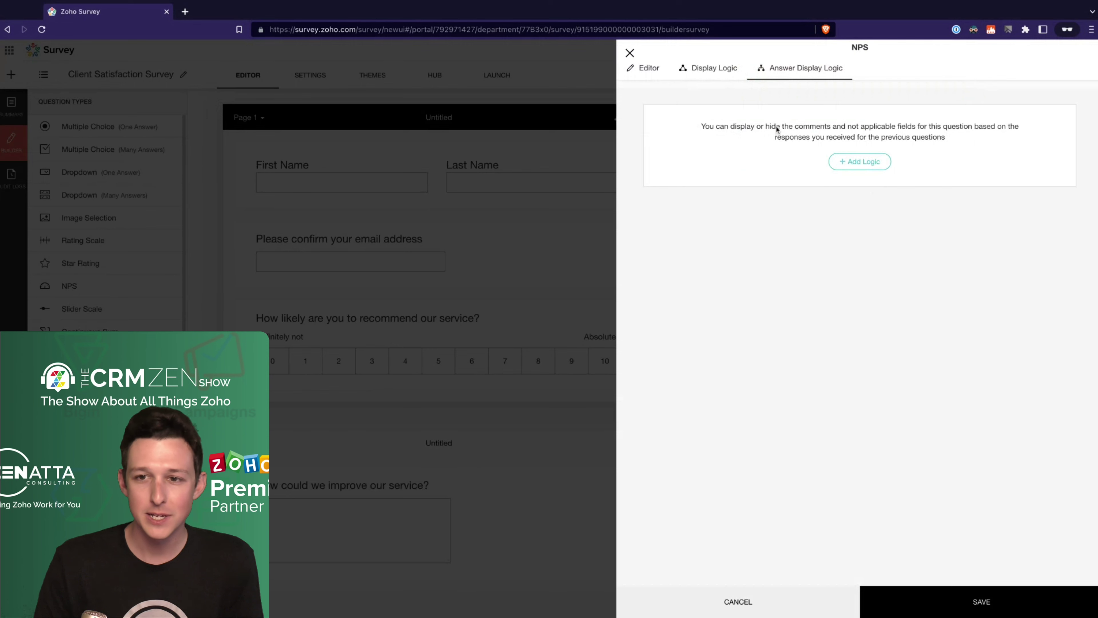
click(630, 53)
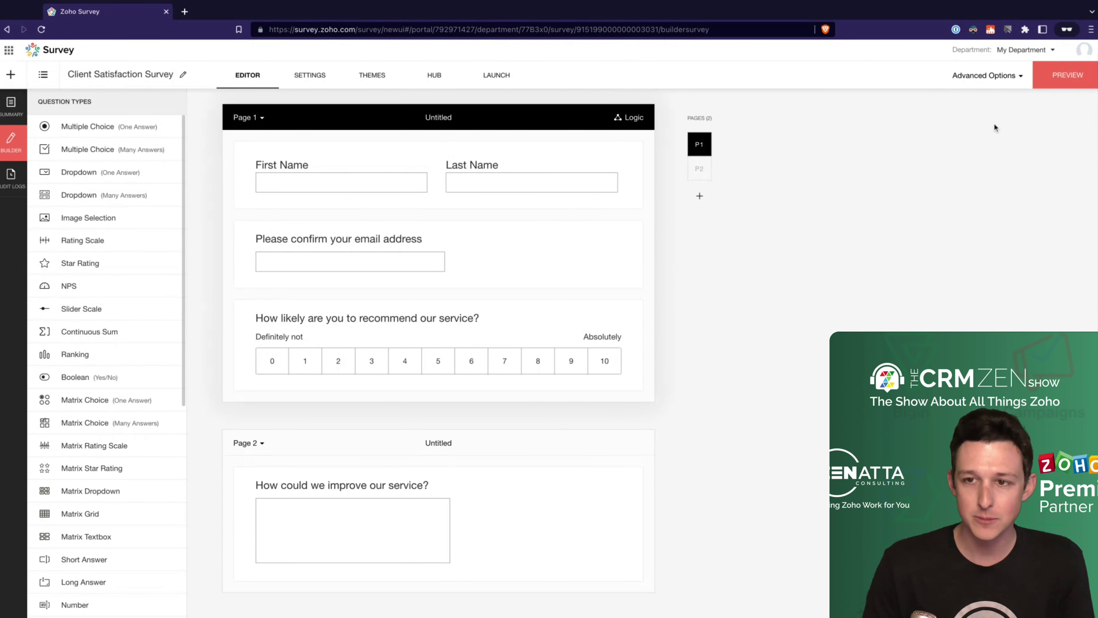
click(980, 77)
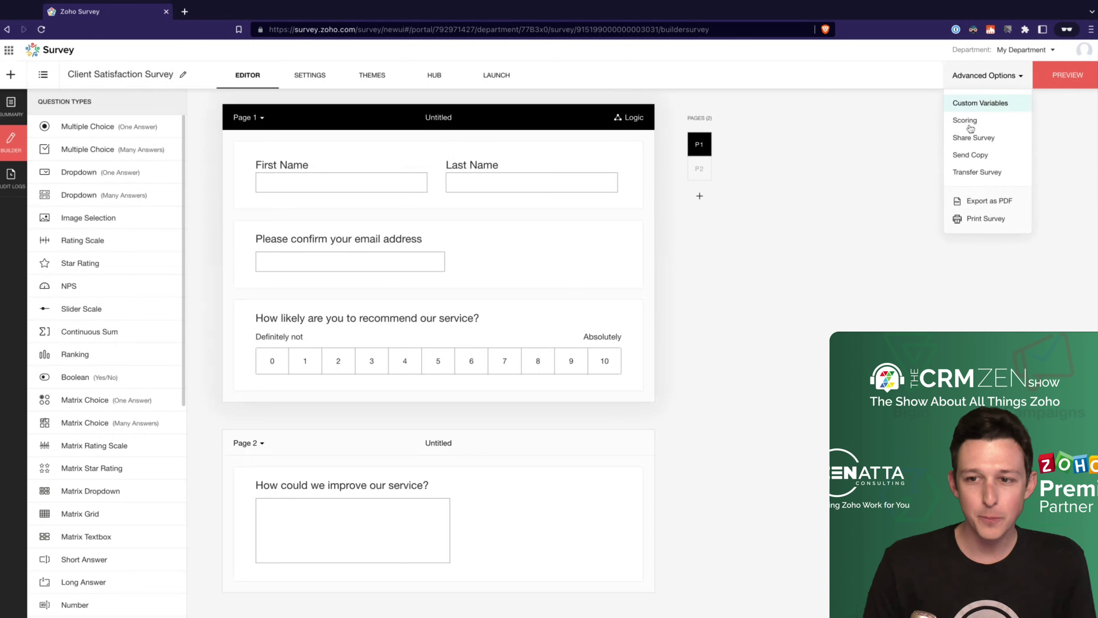
click(977, 105)
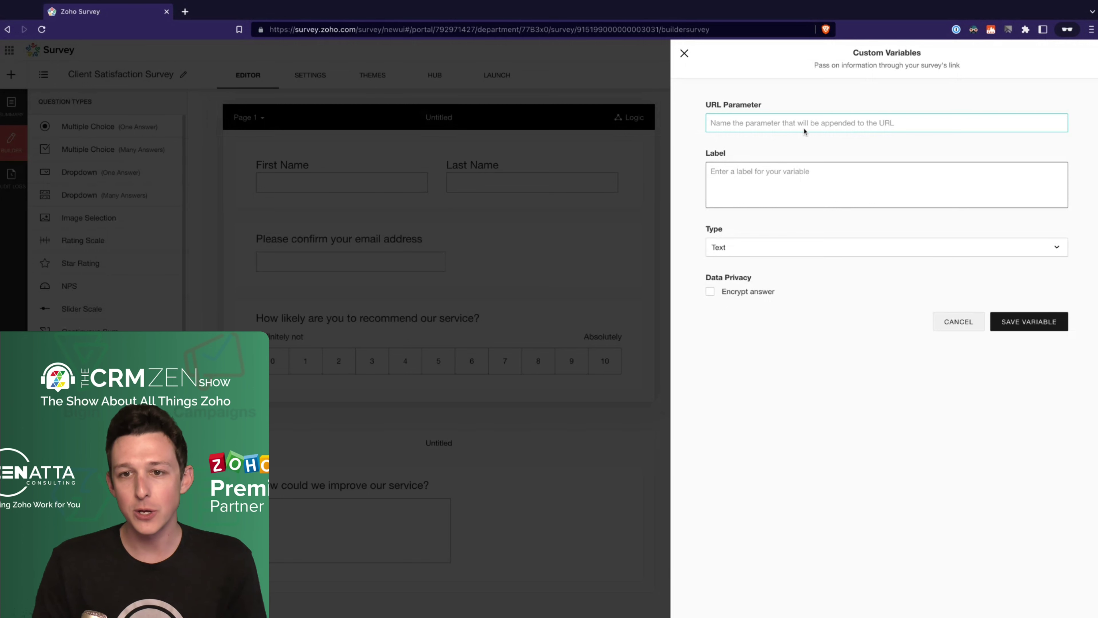
text(first)
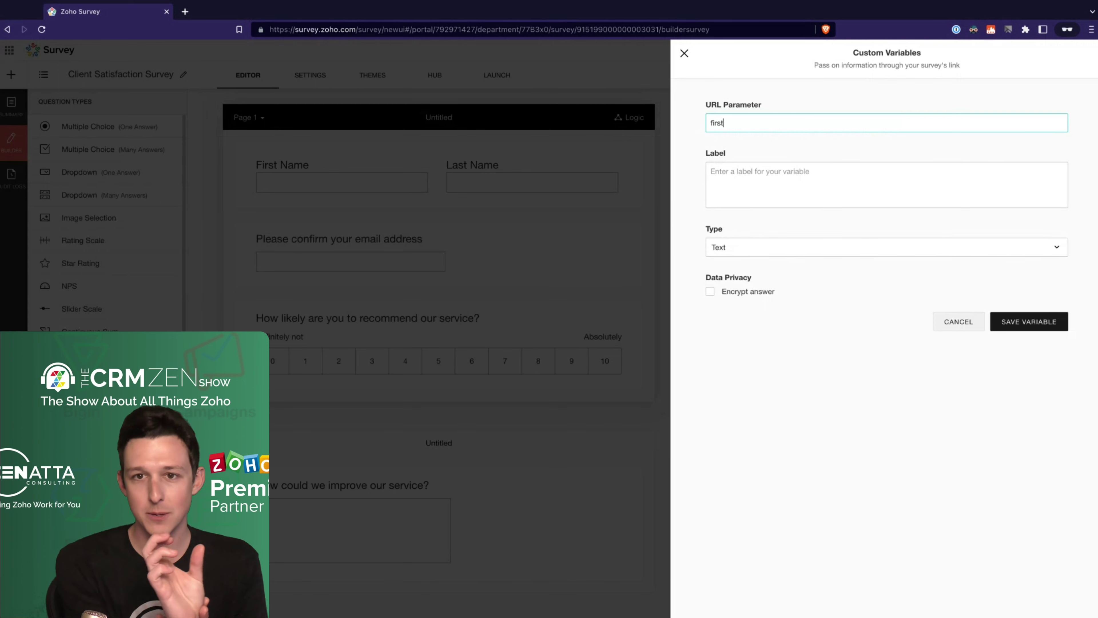
double_click(794, 124)
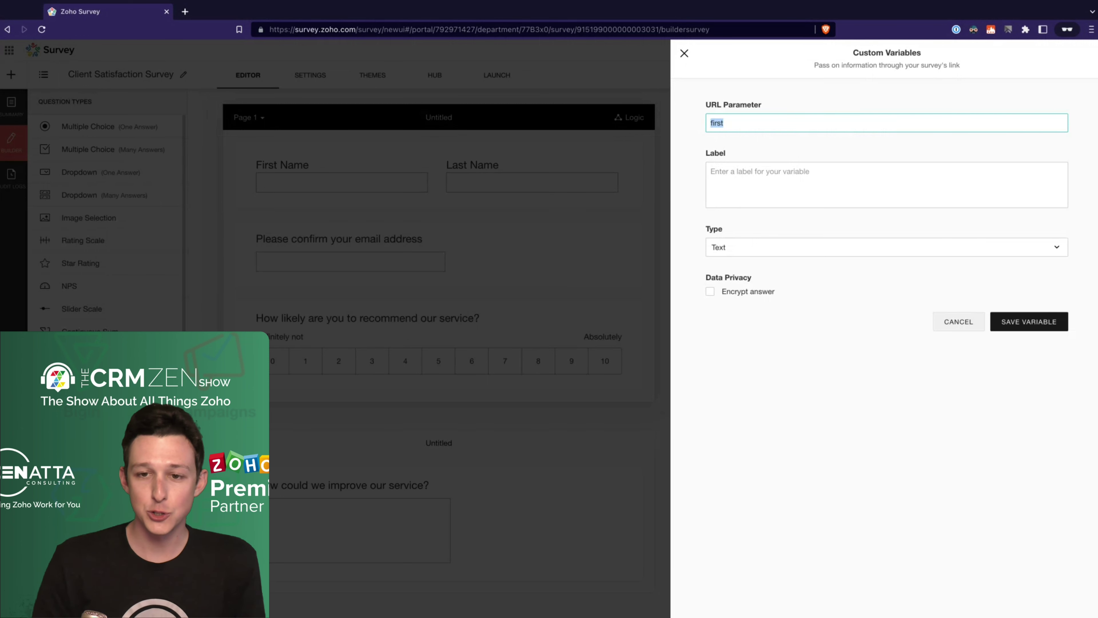
key(BackSpace)
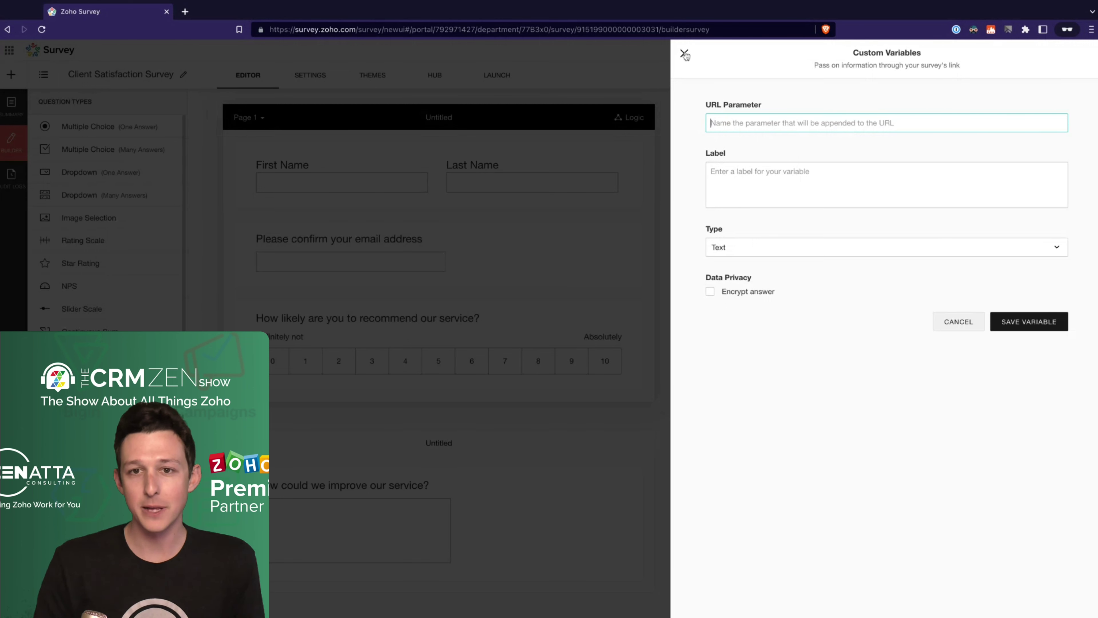
click(685, 53)
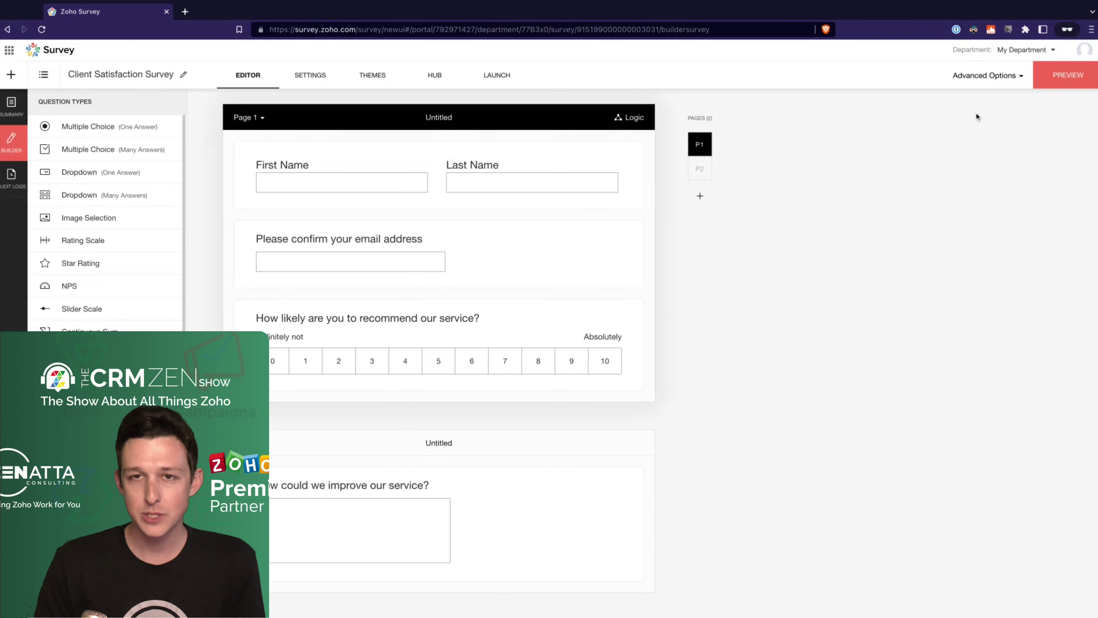